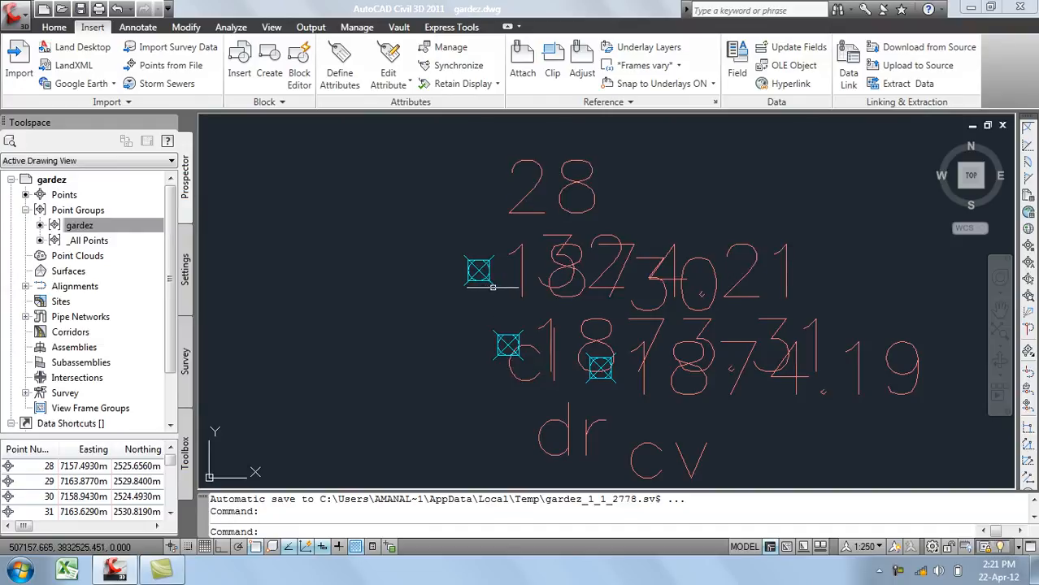
Open the properties of the gardez point group and edit its Point#-Elevation-Description point label style.
{"action": "left_click", "coordinate": [477, 272]}
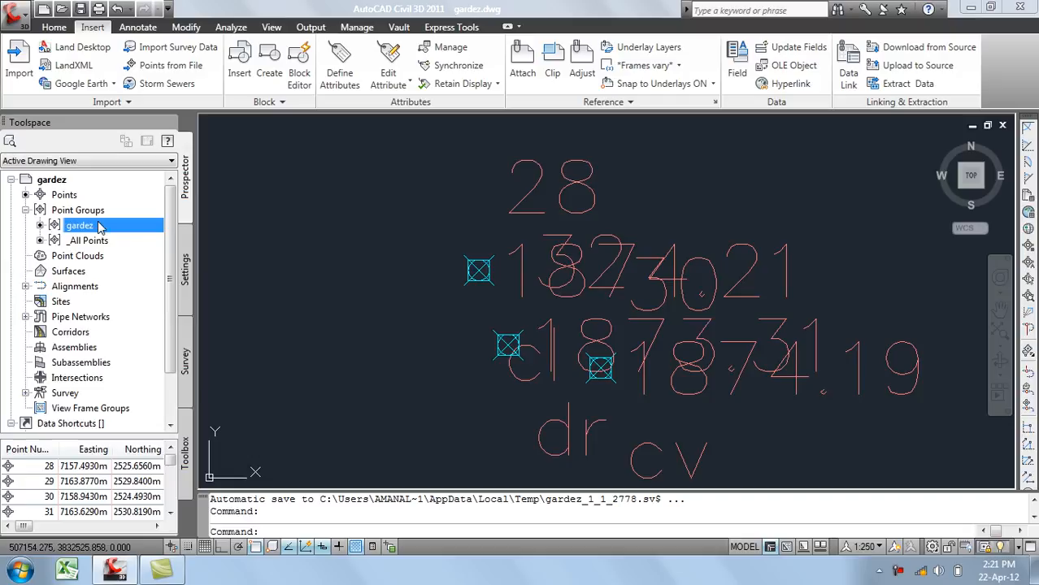
{"action": "mouse_move", "coordinate": [83, 231]}
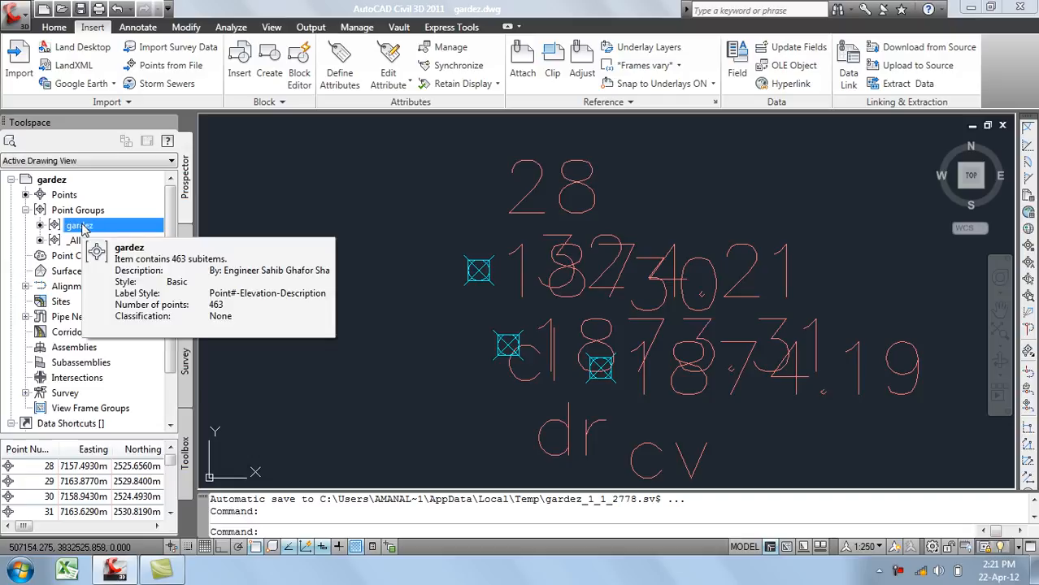
{"action": "right_click", "coordinate": [83, 231]}
{"action": "left_click", "coordinate": [135, 231]}
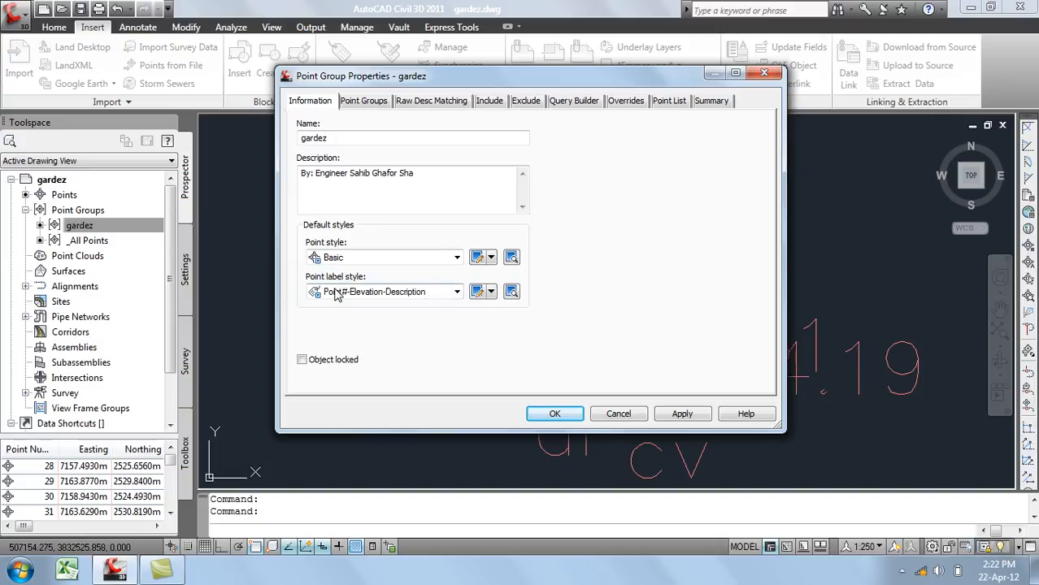
{"action": "left_click", "coordinate": [478, 293]}
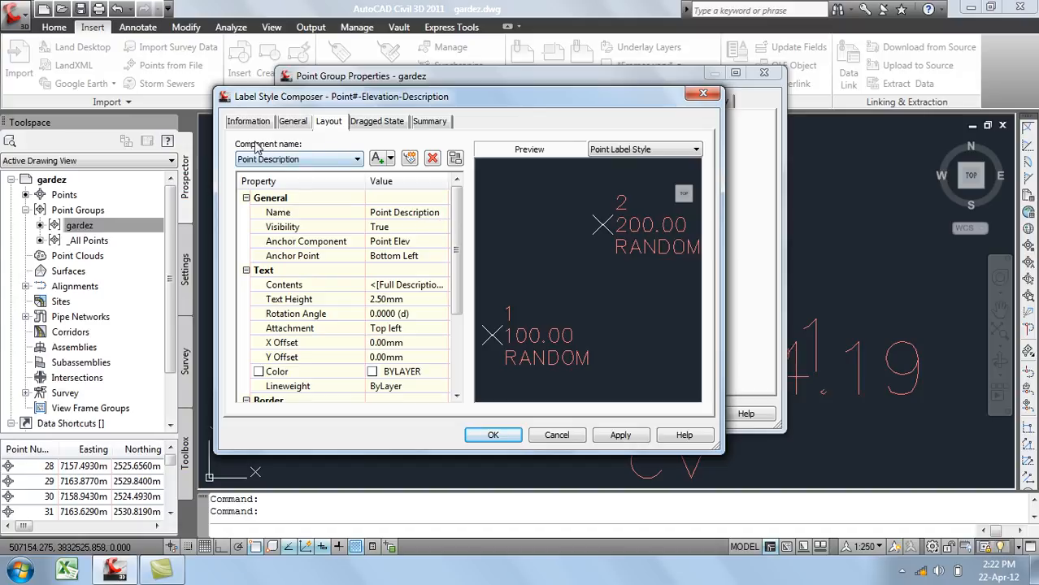
Examine the layout properties of the Point Number, Point Elev and Point Description label components, finishing on Point Description.
{"action": "left_click", "coordinate": [312, 161]}
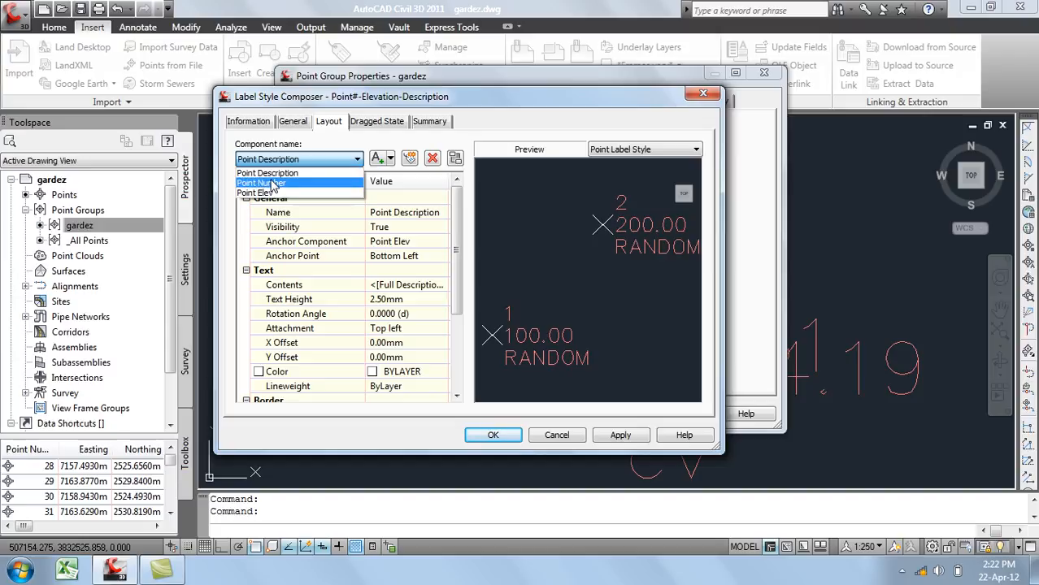
{"action": "left_click", "coordinate": [281, 174]}
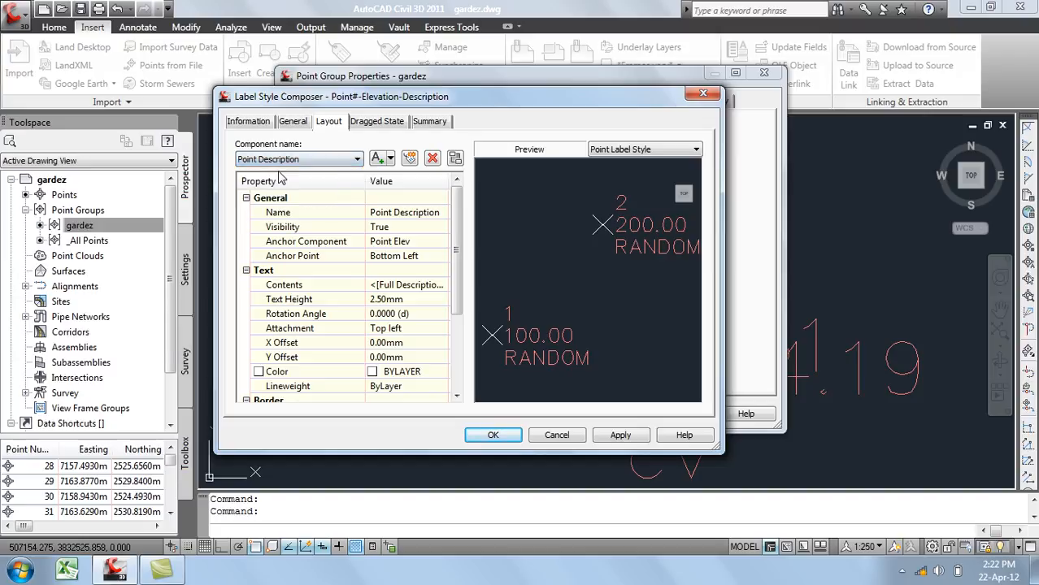
{"action": "left_click", "coordinate": [307, 163]}
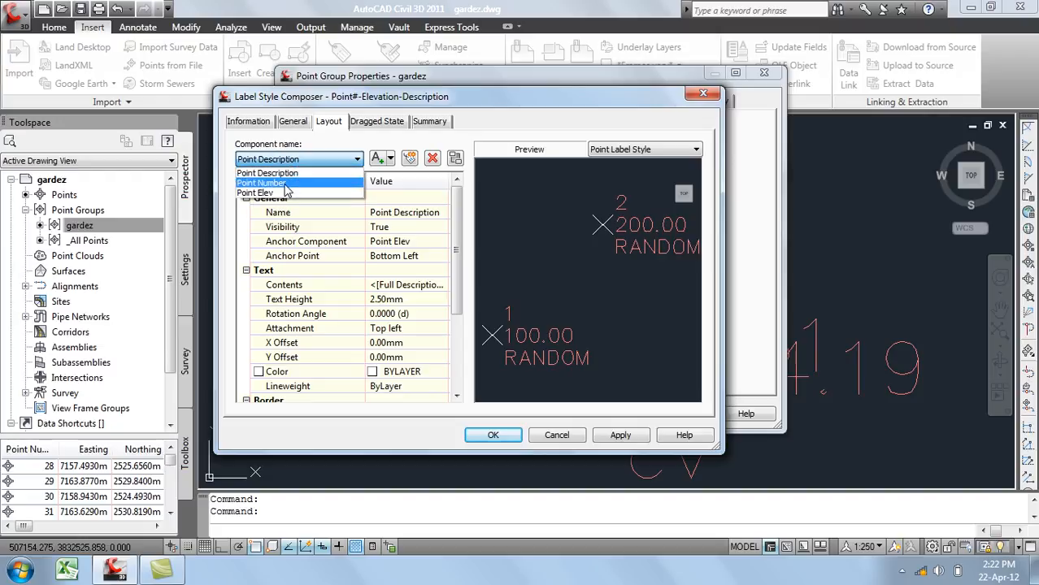
{"action": "left_click", "coordinate": [285, 185]}
{"action": "left_click", "coordinate": [305, 161]}
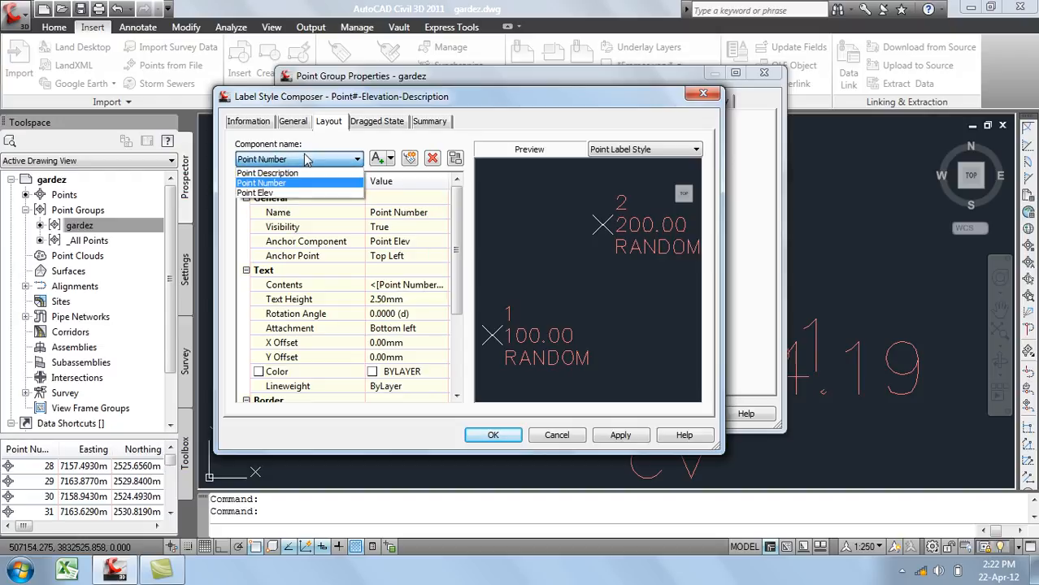
{"action": "left_click", "coordinate": [265, 194]}
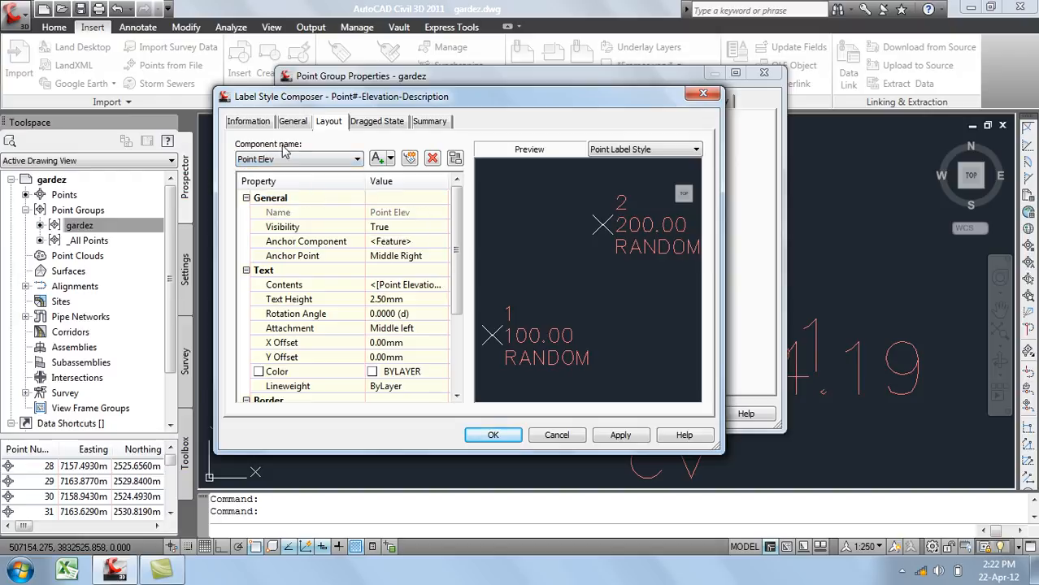
{"action": "left_click", "coordinate": [289, 162]}
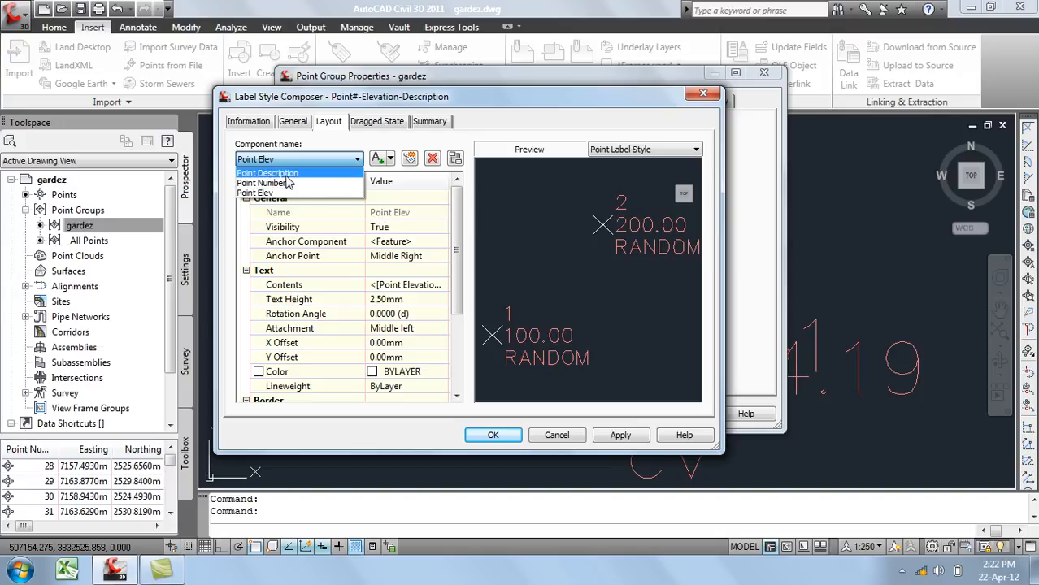
{"action": "left_click", "coordinate": [285, 174]}
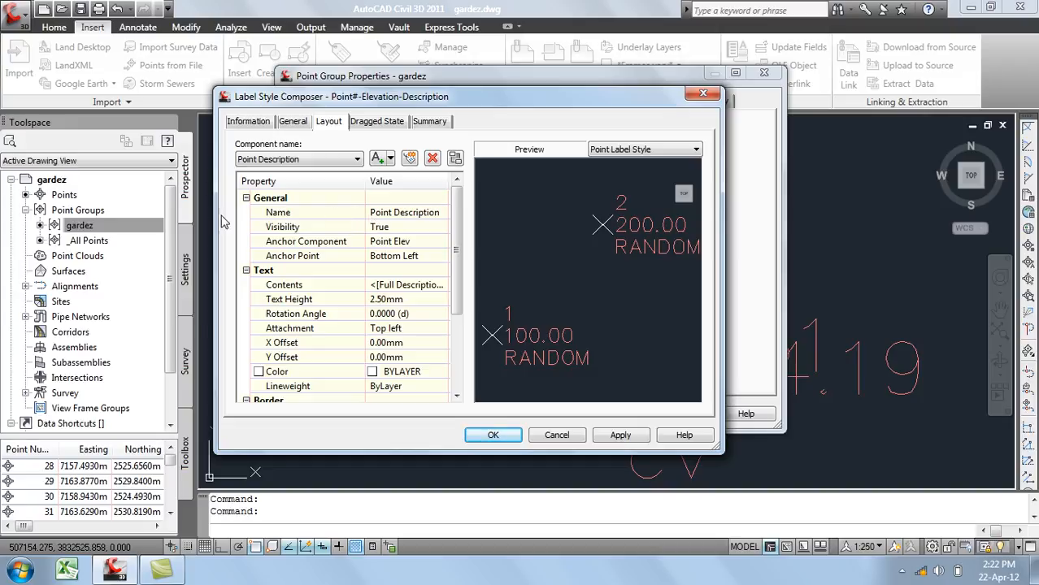
Try the Point Description component with its visibility set to False, then restore it to True.
{"action": "left_click", "coordinate": [427, 214]}
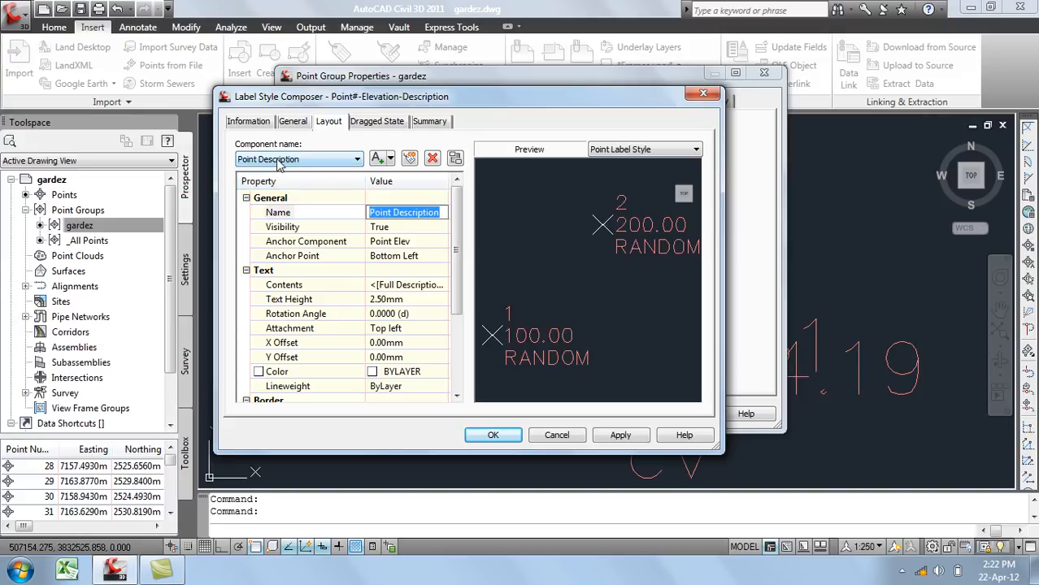
{"action": "left_click", "coordinate": [299, 229]}
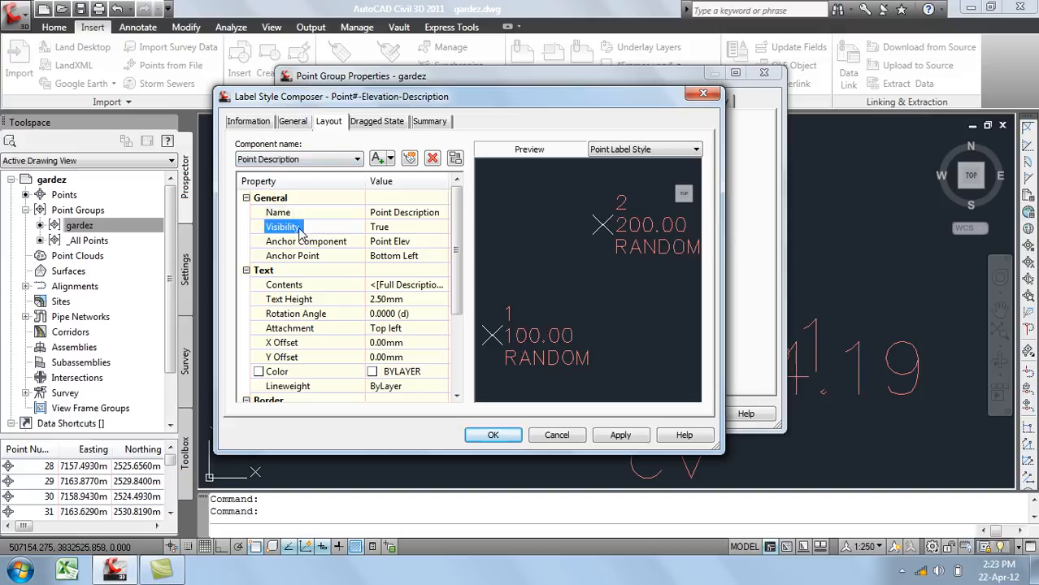
{"action": "left_click", "coordinate": [405, 231]}
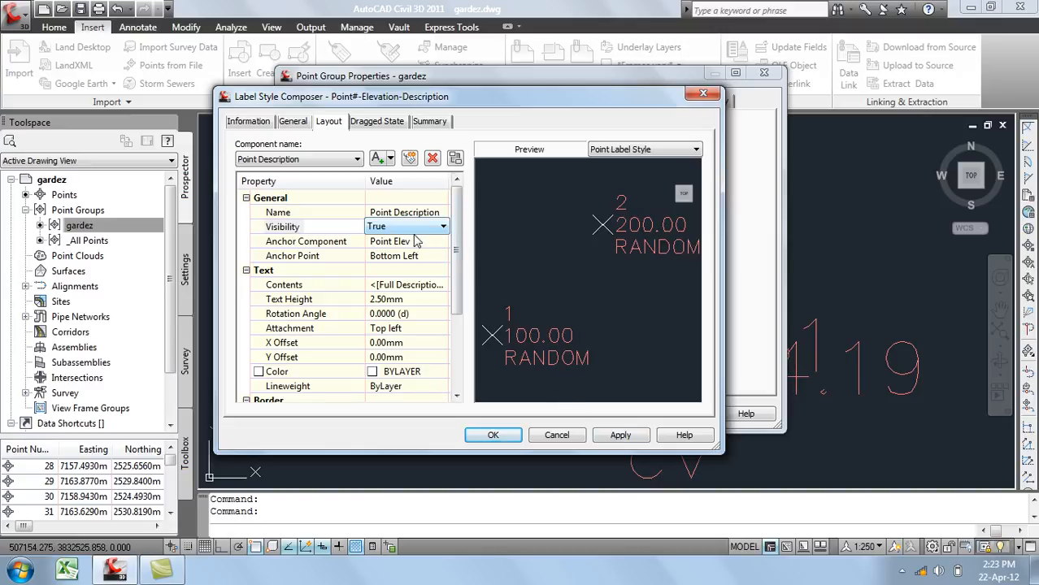
{"action": "left_click", "coordinate": [408, 231]}
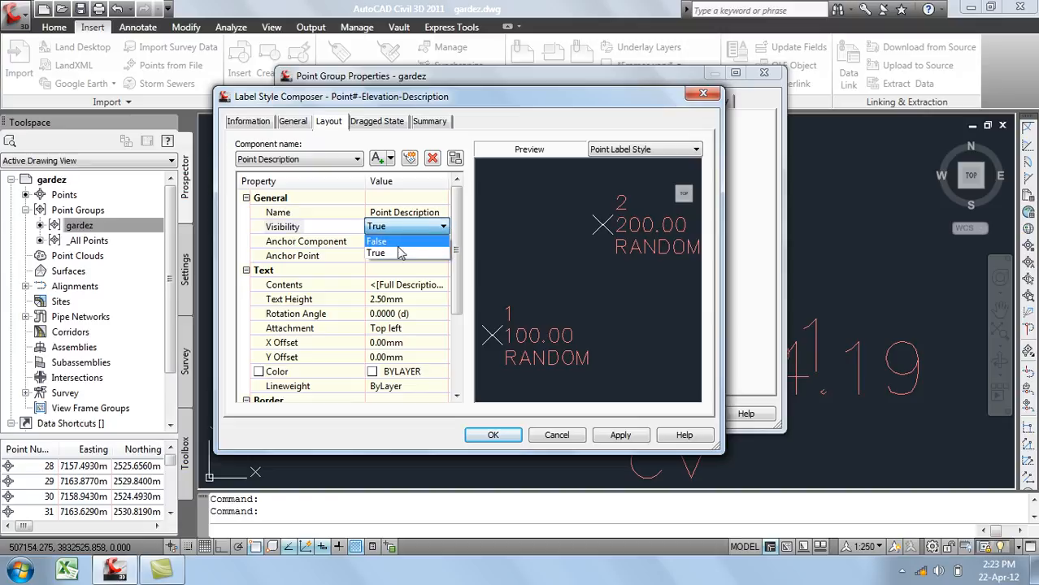
{"action": "left_click", "coordinate": [398, 241]}
{"action": "left_click", "coordinate": [416, 231]}
{"action": "left_click", "coordinate": [415, 232]}
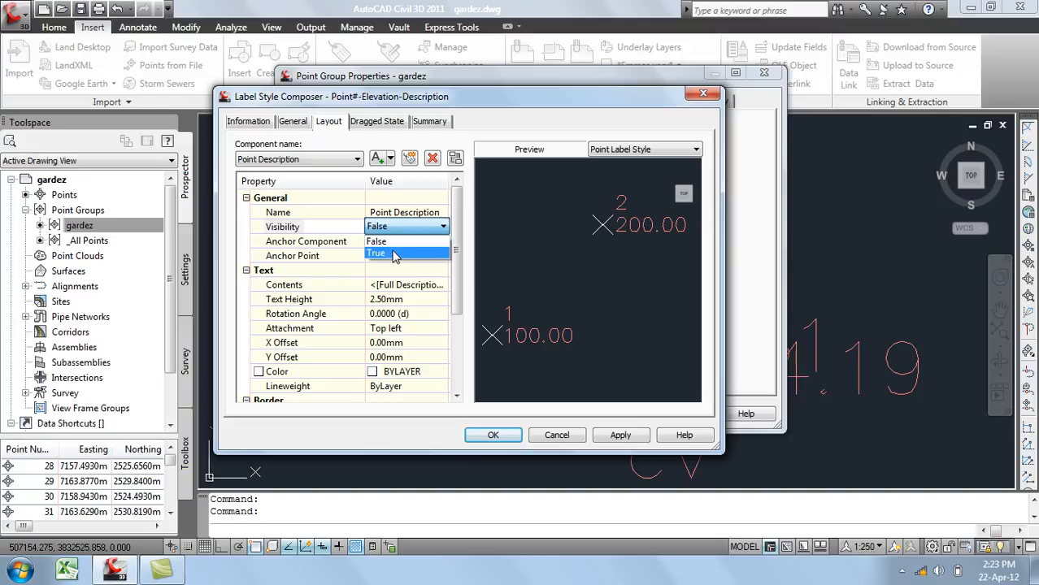
{"action": "left_click", "coordinate": [394, 253]}
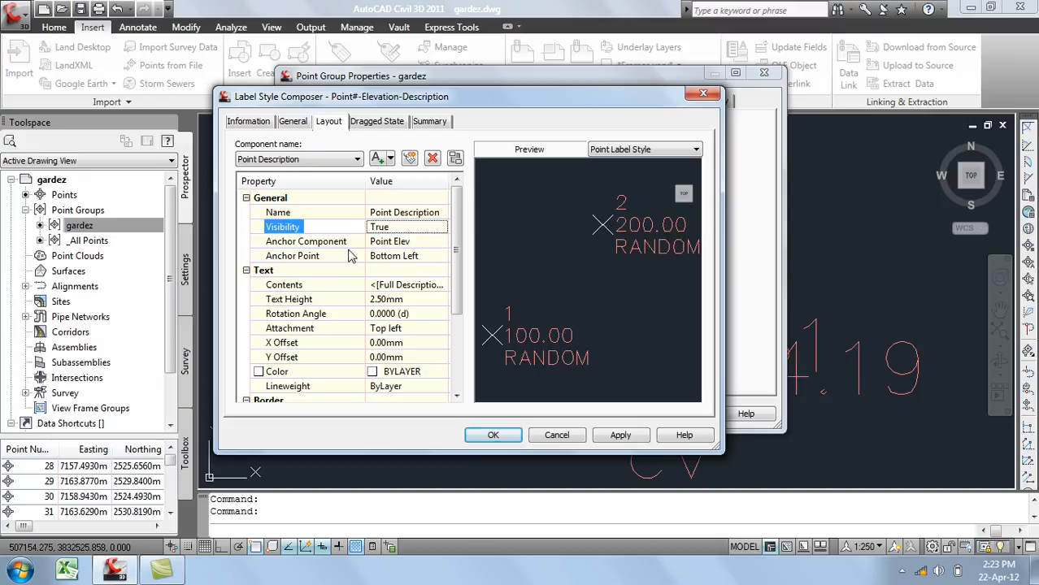
Try anchoring the Point Description component to <Feature> and to Point Number, then set its anchor component back to Point Elev.
{"action": "left_click", "coordinate": [421, 244]}
{"action": "left_click", "coordinate": [425, 242]}
{"action": "left_click", "coordinate": [423, 255]}
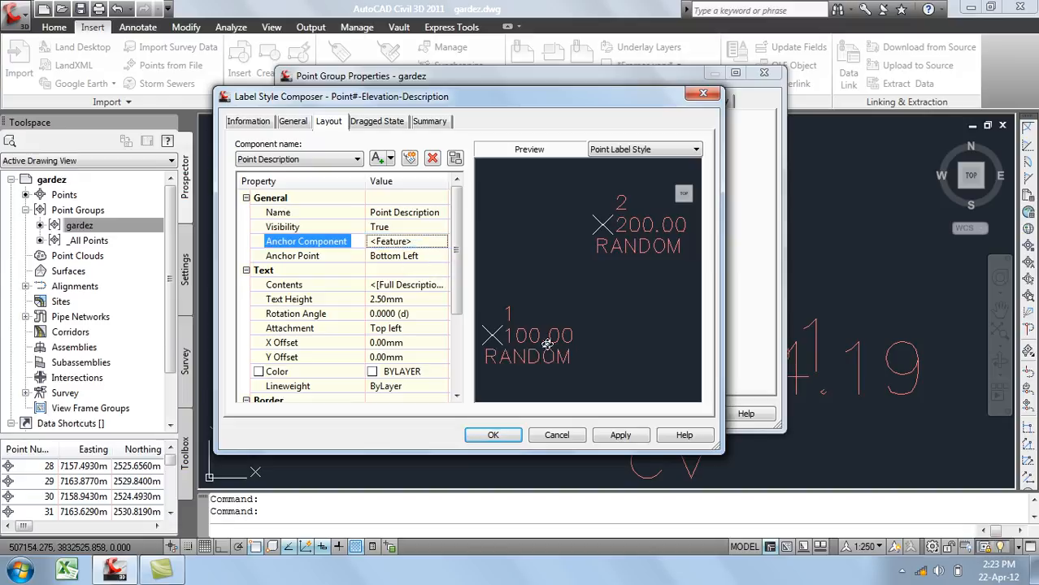
{"action": "left_click", "coordinate": [423, 244]}
{"action": "left_click", "coordinate": [423, 244]}
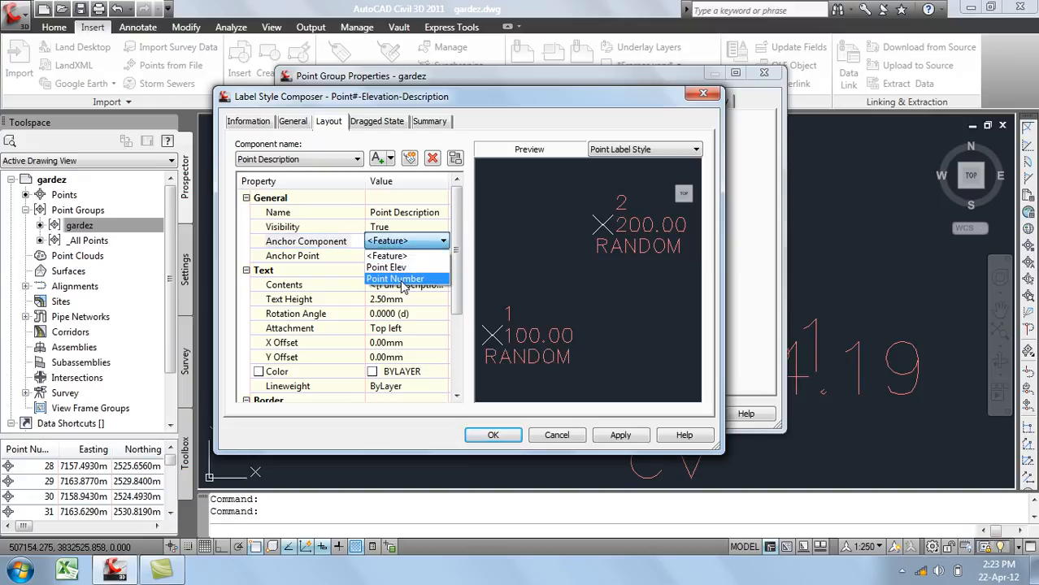
{"action": "left_click", "coordinate": [401, 280]}
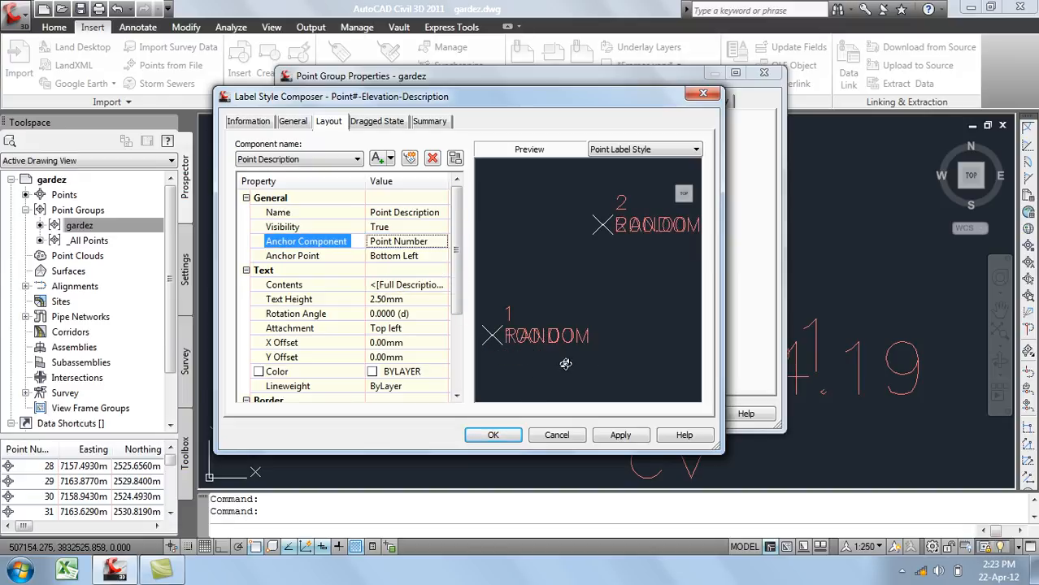
{"action": "left_click", "coordinate": [427, 243]}
{"action": "left_click", "coordinate": [426, 243]}
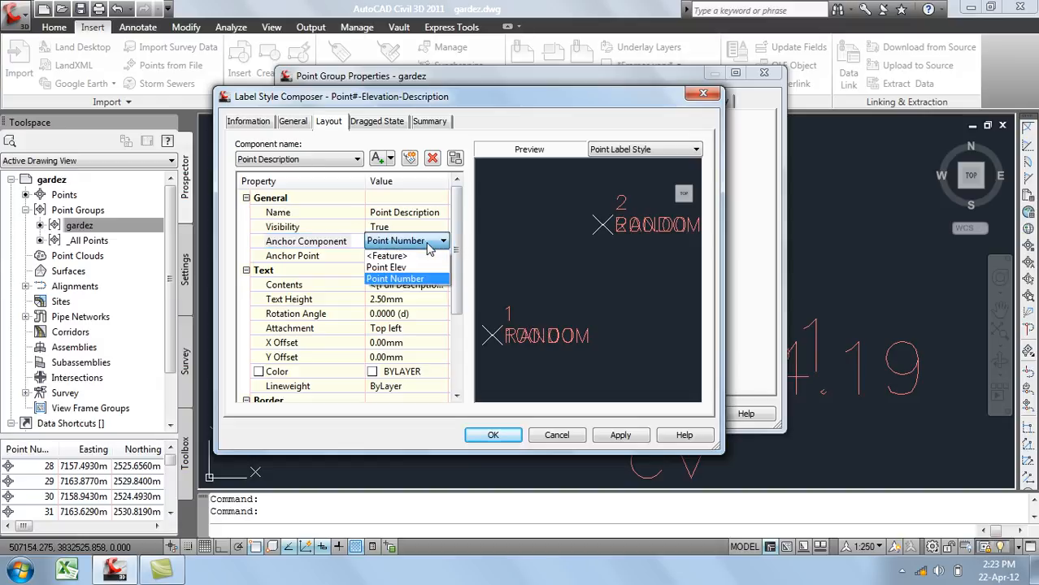
{"action": "left_click", "coordinate": [400, 268]}
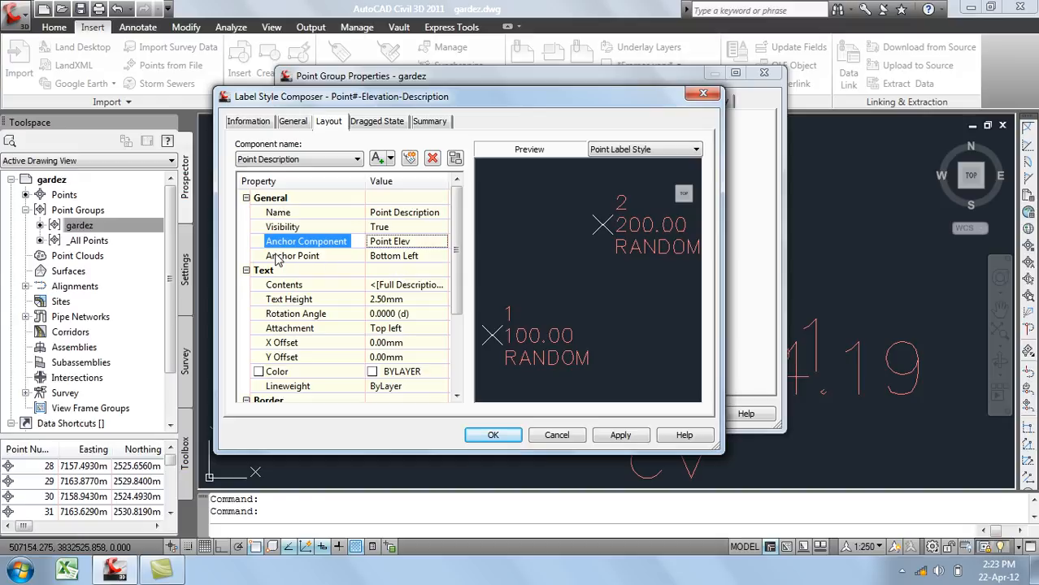
Try the Middle Center anchor point for the Point Description component, then return it to Bottom Left.
{"action": "left_click", "coordinate": [420, 259]}
{"action": "left_click", "coordinate": [422, 258]}
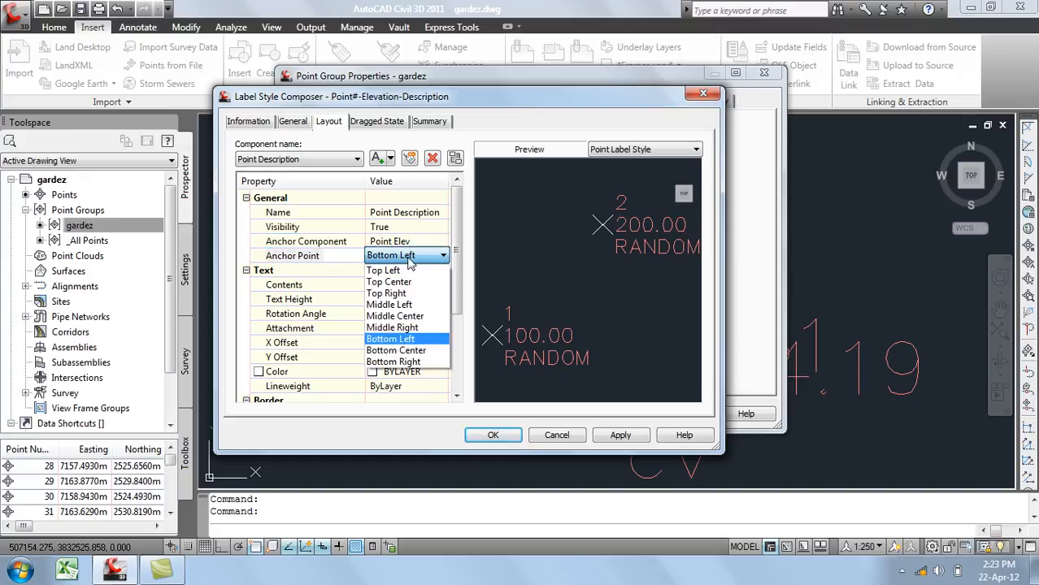
{"action": "left_click", "coordinate": [420, 316]}
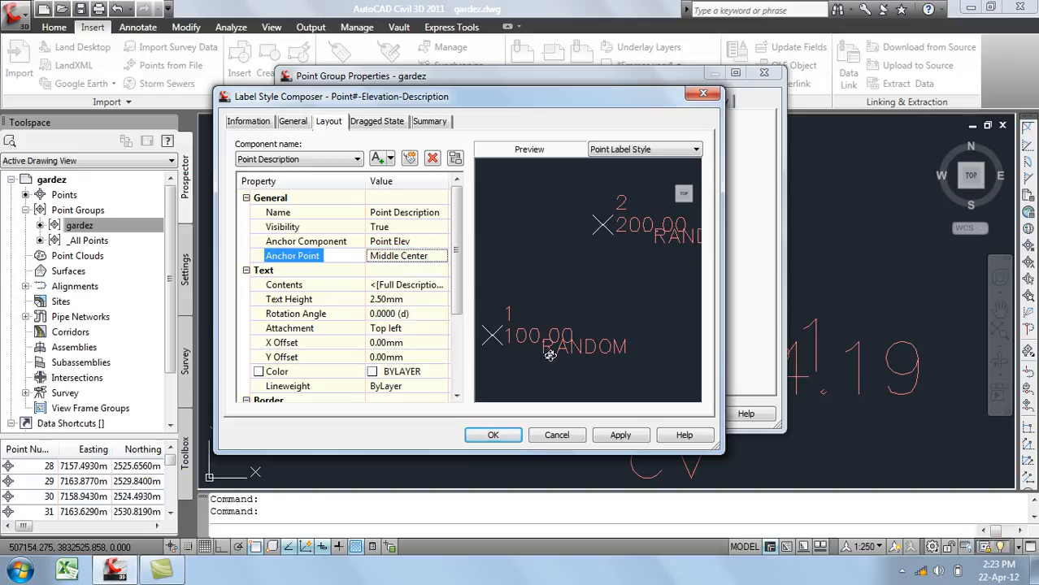
{"action": "left_click", "coordinate": [420, 258]}
{"action": "left_click", "coordinate": [420, 259]}
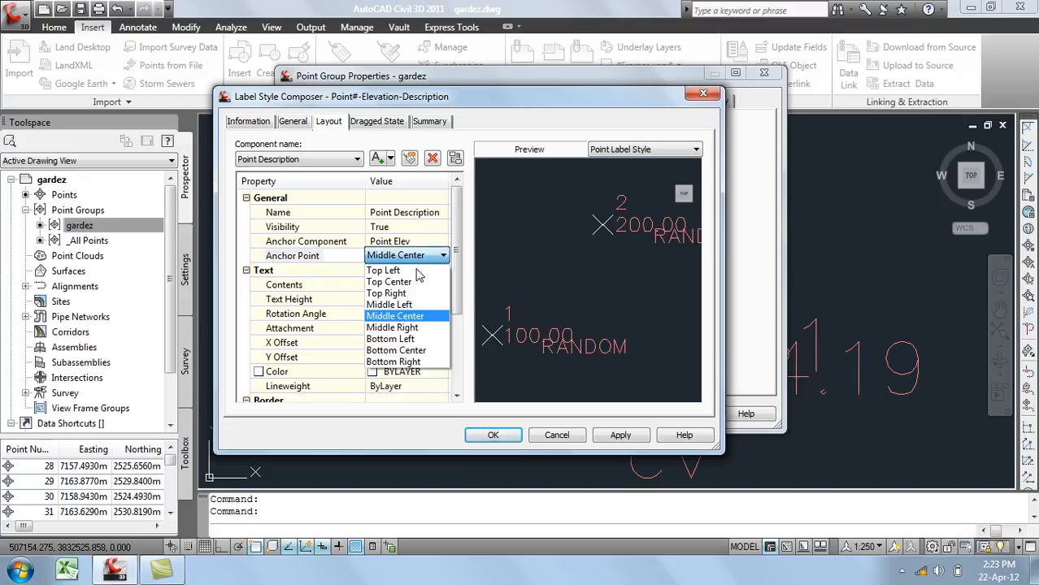
{"action": "left_click", "coordinate": [409, 339]}
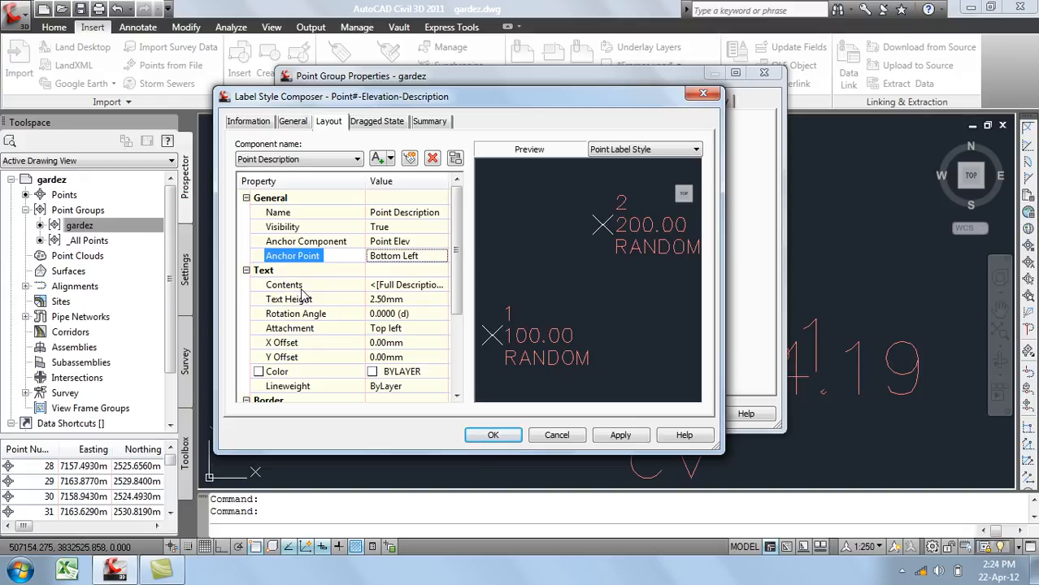
Edit the Point Description component's text contents, adding a second line with "E=" followed by the Easting property field.
{"action": "left_click", "coordinate": [423, 285]}
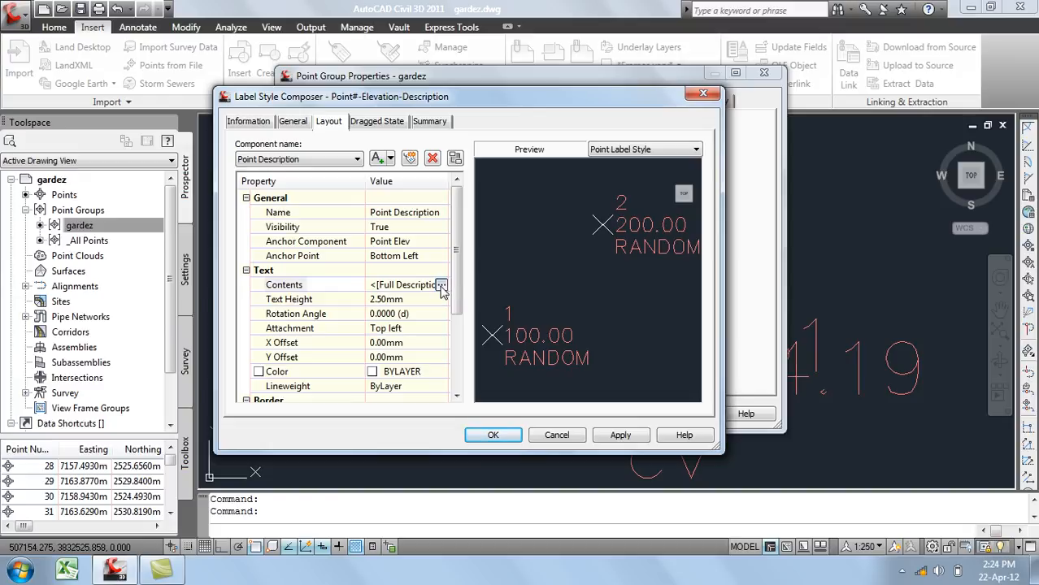
{"action": "left_click", "coordinate": [439, 285]}
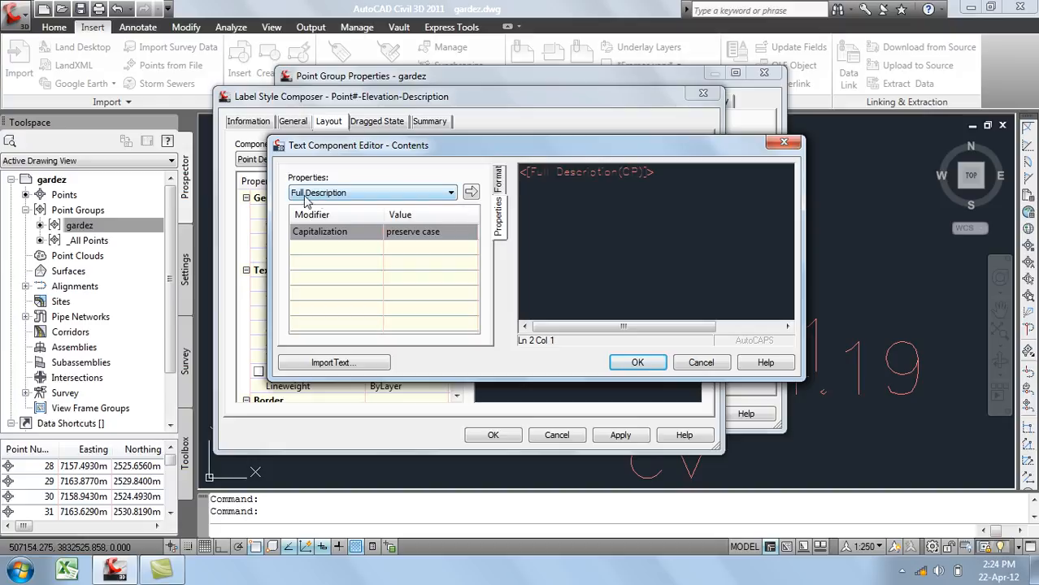
{"action": "left_click", "coordinate": [387, 196]}
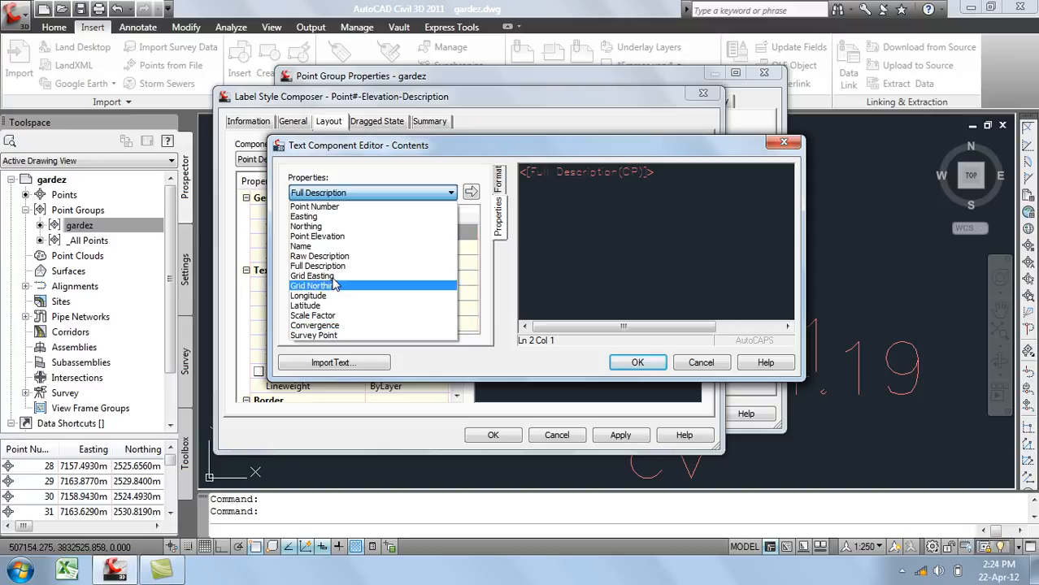
{"action": "left_click", "coordinate": [351, 217]}
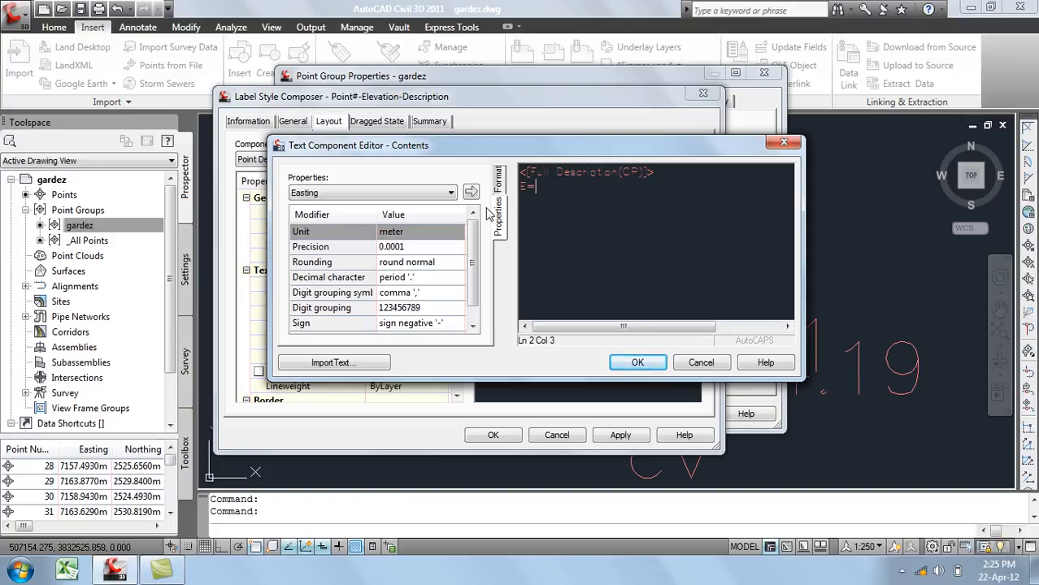
{"action": "left_click", "coordinate": [470, 193]}
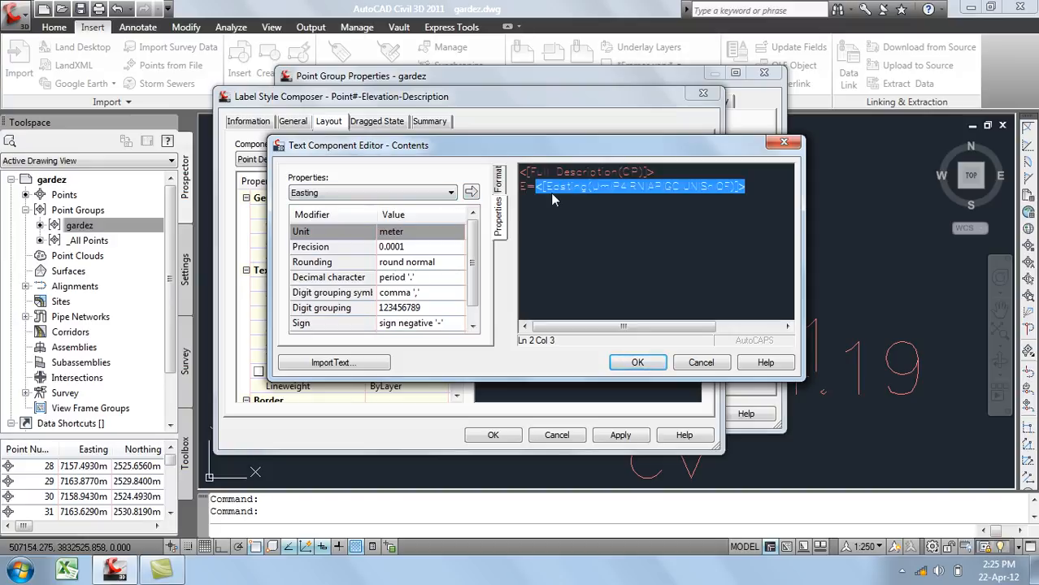
{"action": "left_click", "coordinate": [755, 194]}
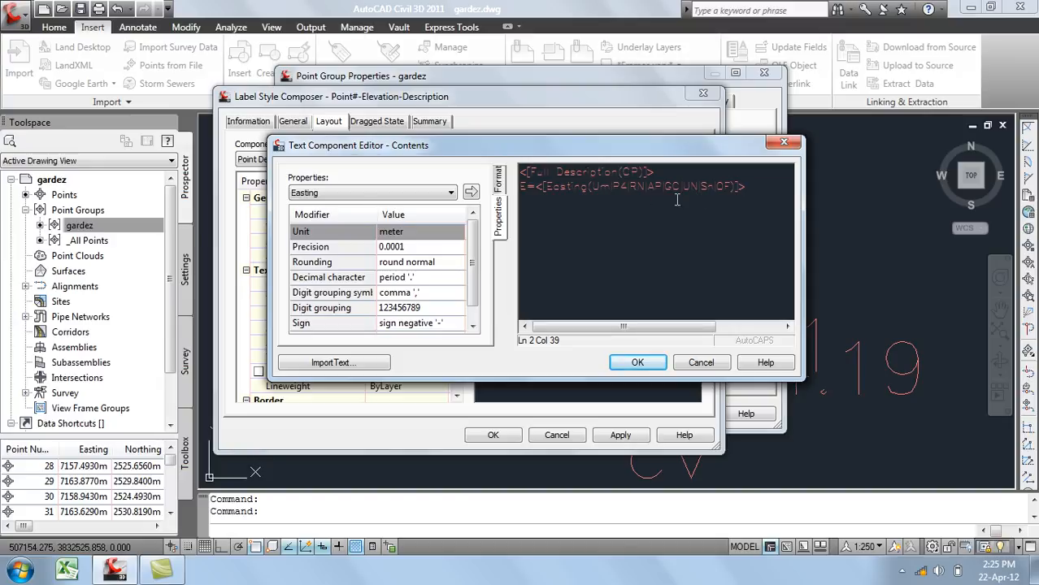
Examine the Unit, Precision and Rounding options available for the Easting property, keeping meter, 0.0001 and round normal.
{"action": "left_click", "coordinate": [421, 236]}
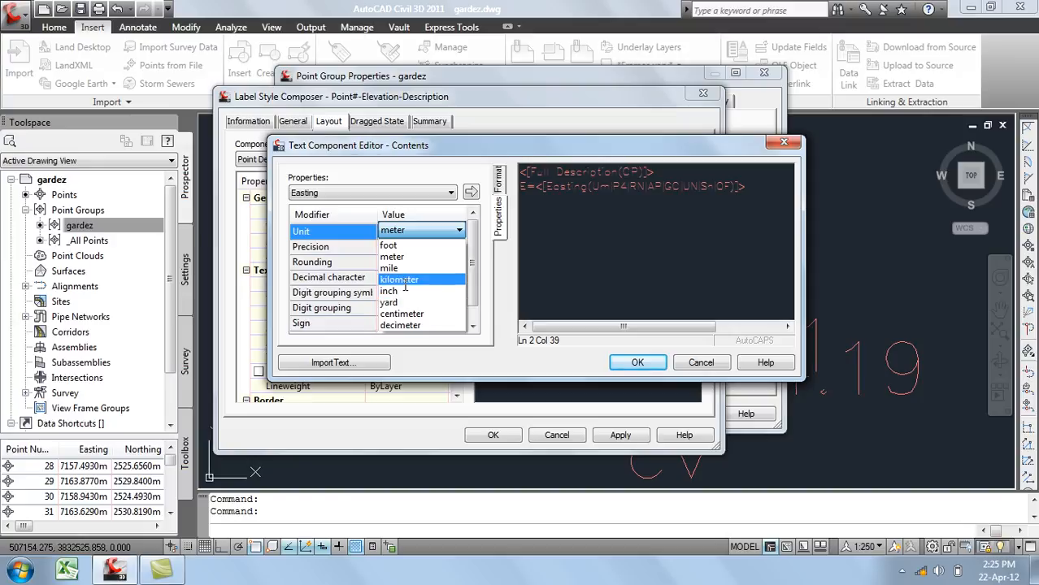
{"action": "left_click", "coordinate": [433, 231]}
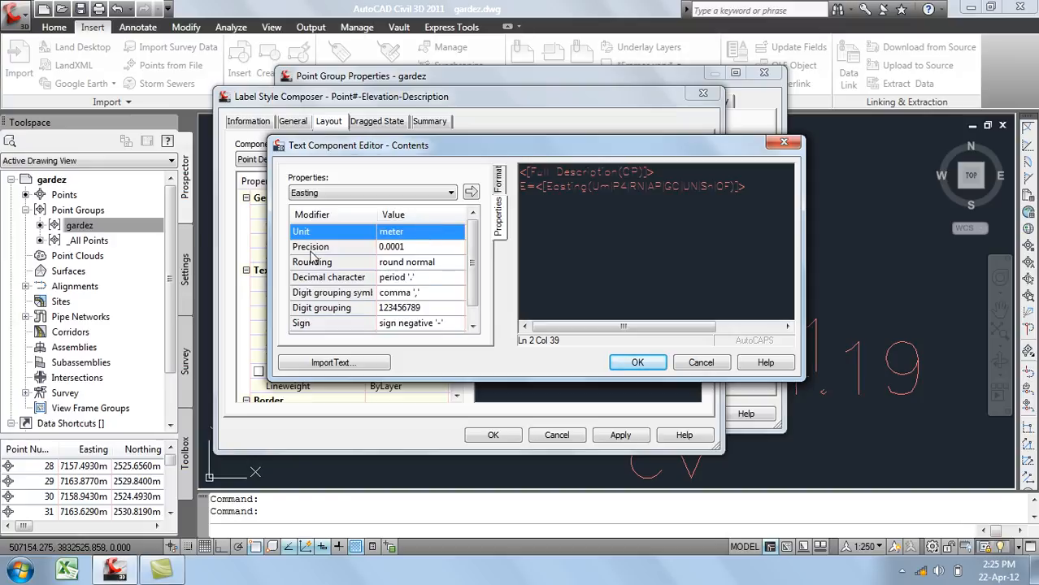
{"action": "left_click", "coordinate": [433, 248]}
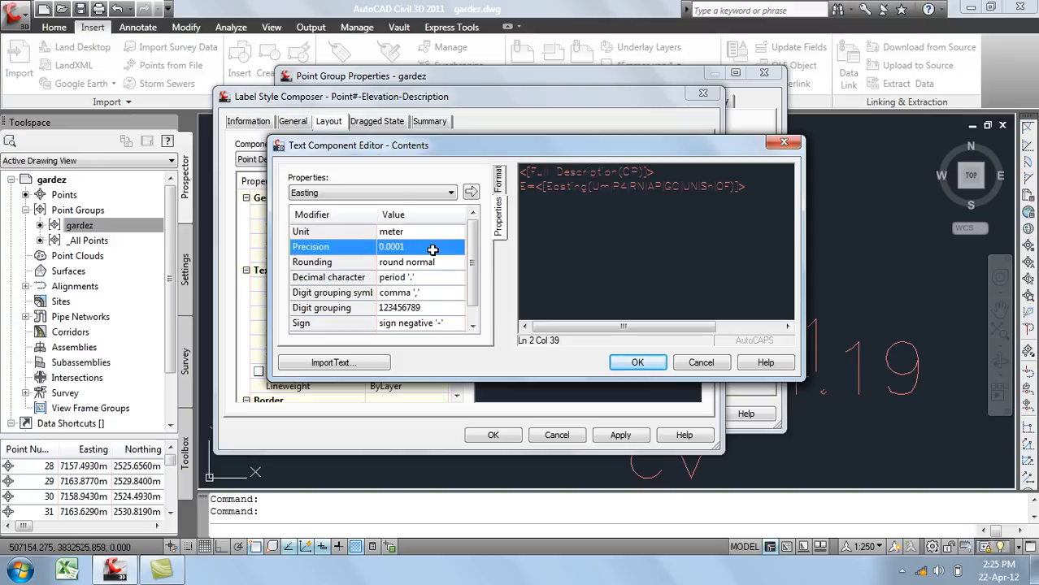
{"action": "left_click", "coordinate": [432, 248]}
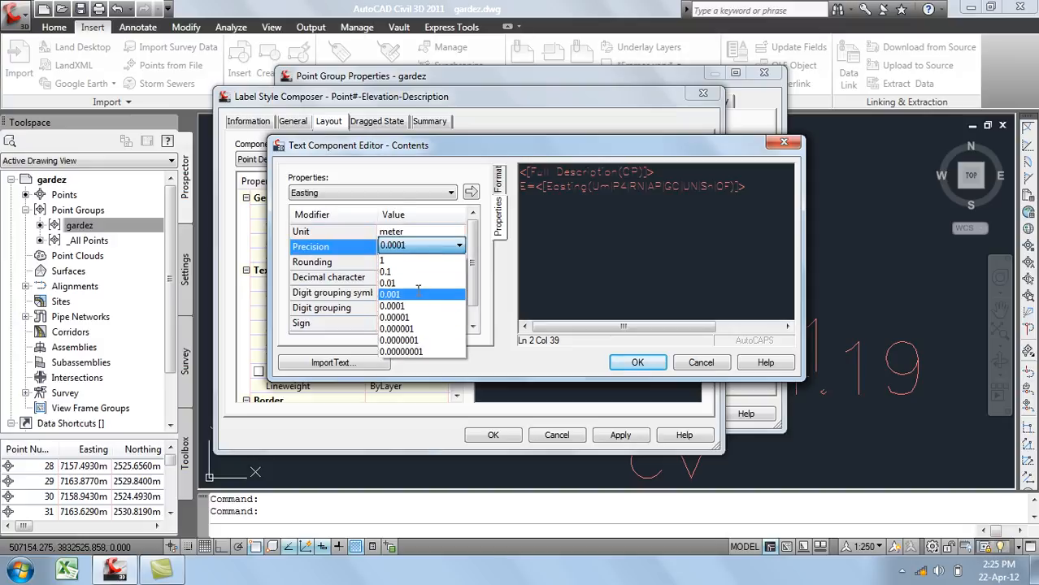
{"action": "left_click", "coordinate": [419, 246]}
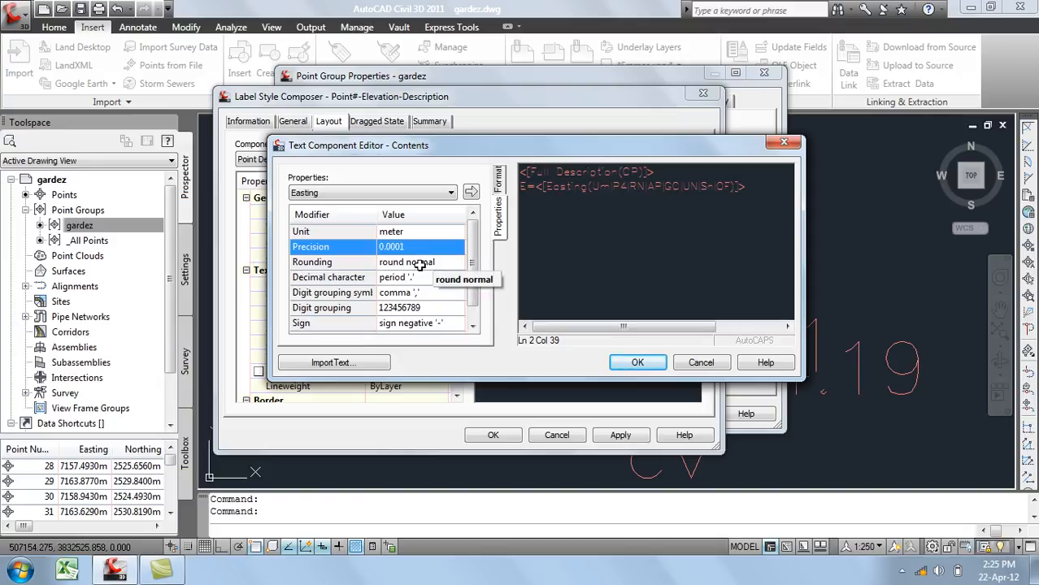
{"action": "left_click", "coordinate": [432, 262]}
{"action": "left_click", "coordinate": [432, 262]}
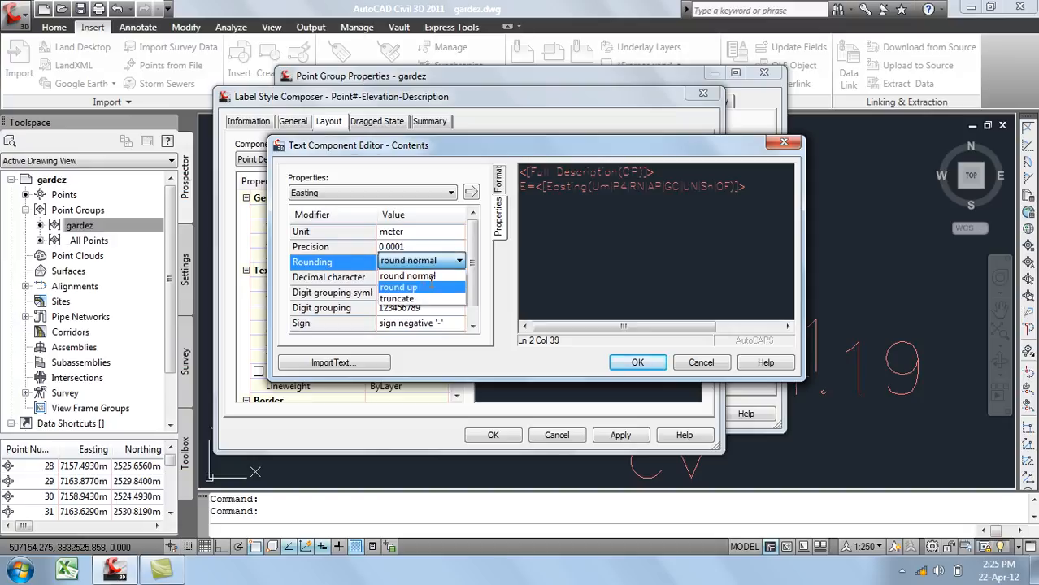
{"action": "left_click", "coordinate": [439, 262]}
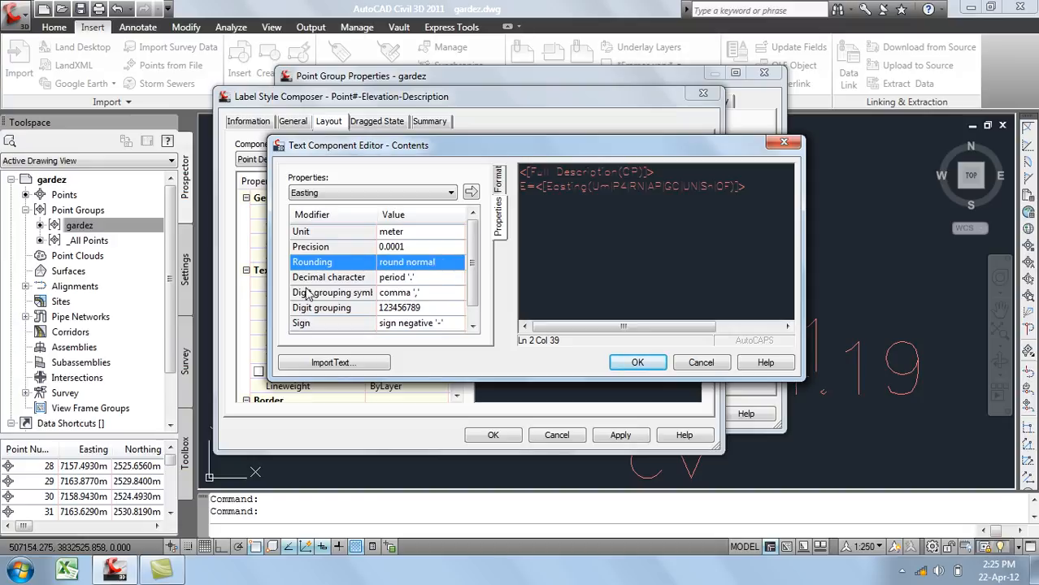
Review the Easting property's choices for decimal character, digit grouping symbol, digit grouping and sign, keeping the existing settings.
{"action": "left_click", "coordinate": [411, 278]}
{"action": "left_click", "coordinate": [412, 279]}
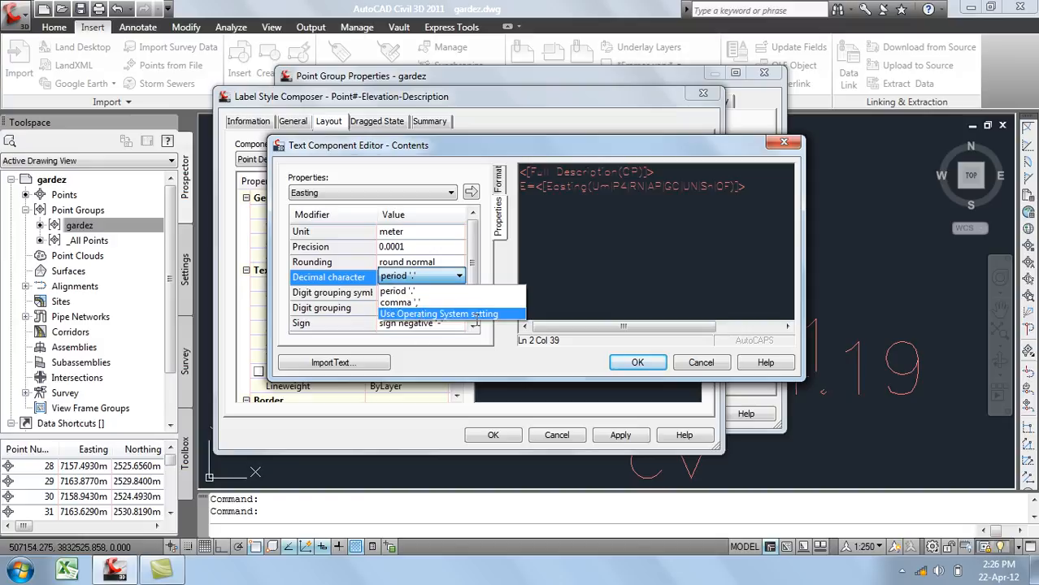
{"action": "left_click", "coordinate": [443, 275]}
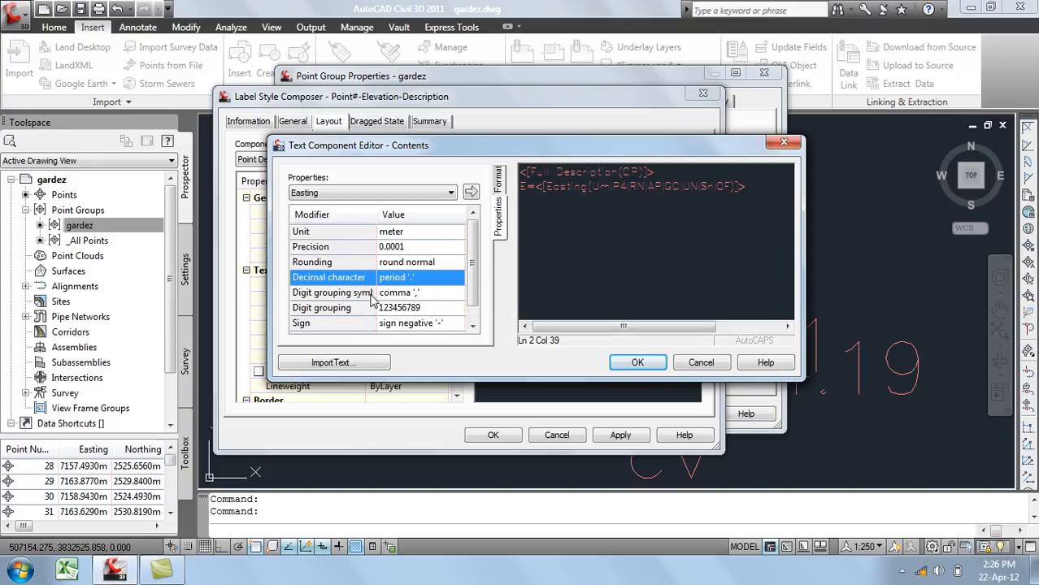
{"action": "left_click", "coordinate": [416, 296]}
{"action": "left_click", "coordinate": [418, 292]}
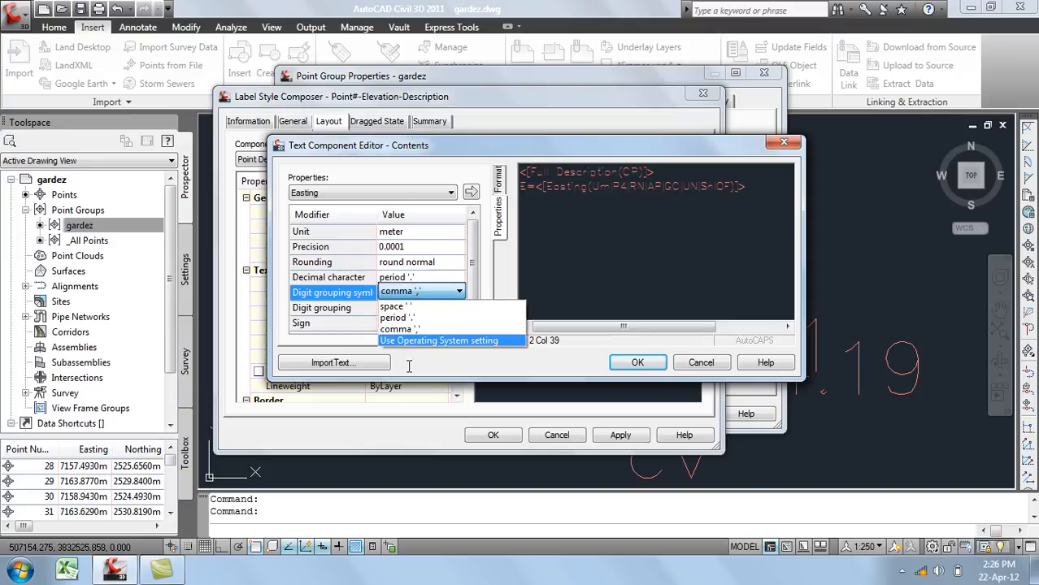
{"action": "left_click", "coordinate": [446, 428]}
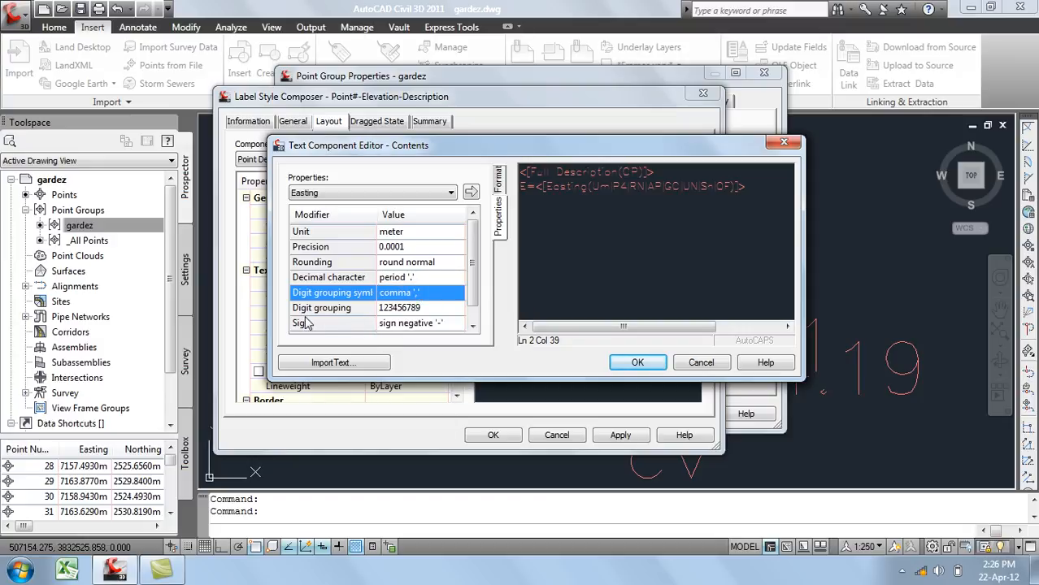
{"action": "left_click", "coordinate": [419, 308]}
{"action": "left_click", "coordinate": [419, 312]}
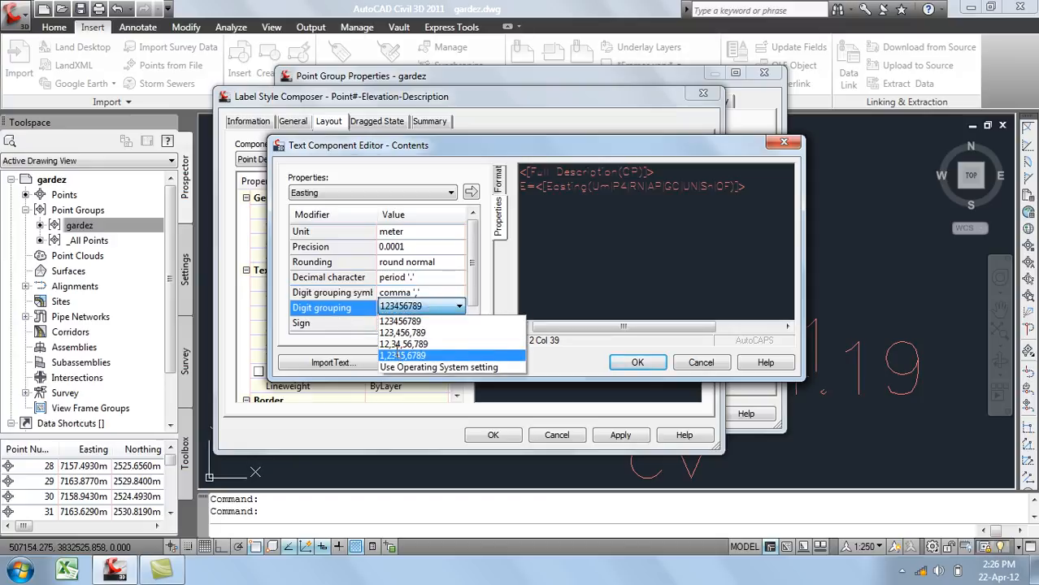
{"action": "left_click", "coordinate": [442, 322]}
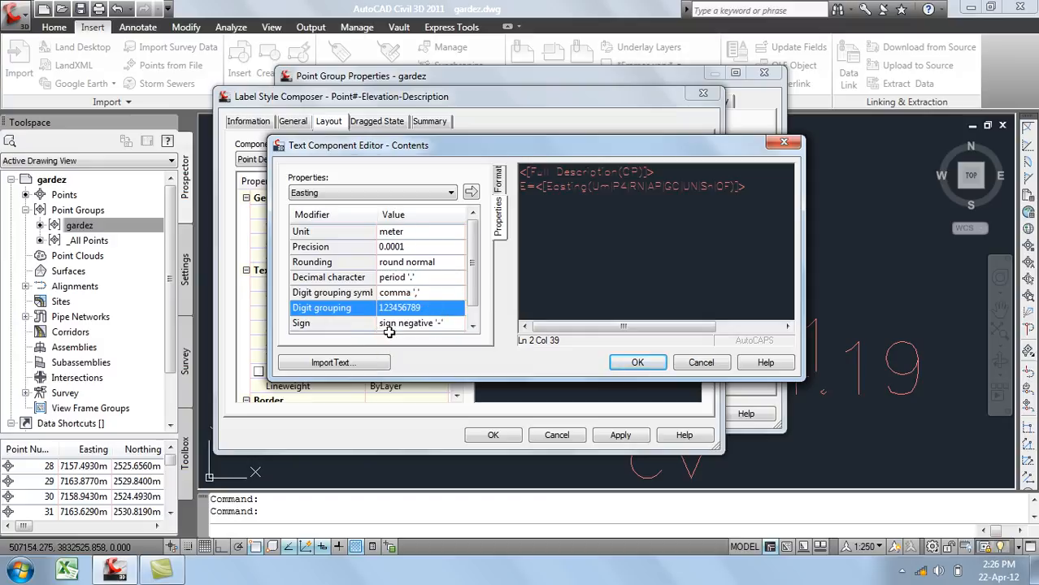
{"action": "left_click", "coordinate": [428, 325]}
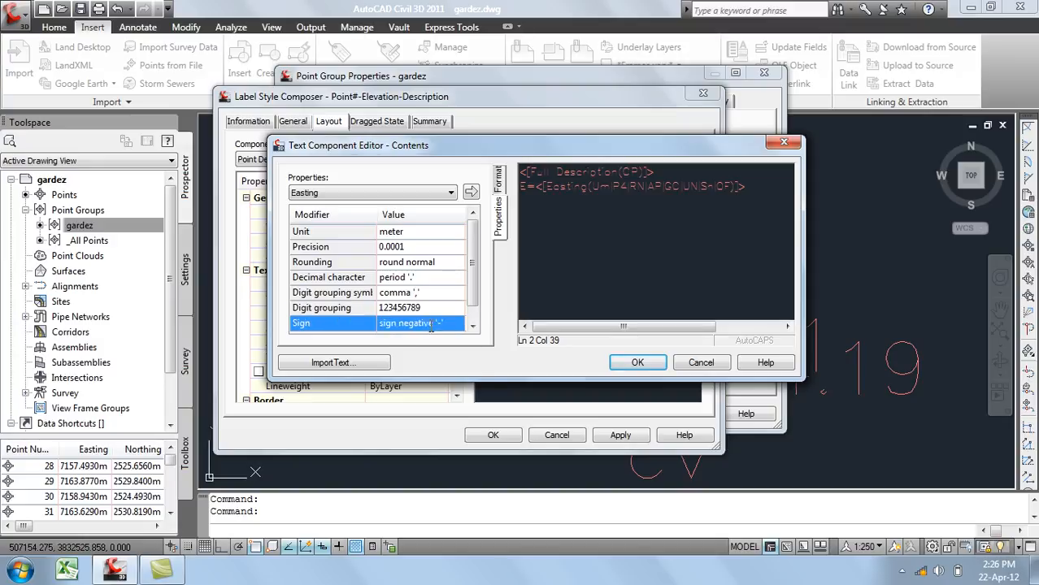
{"action": "left_click", "coordinate": [429, 324]}
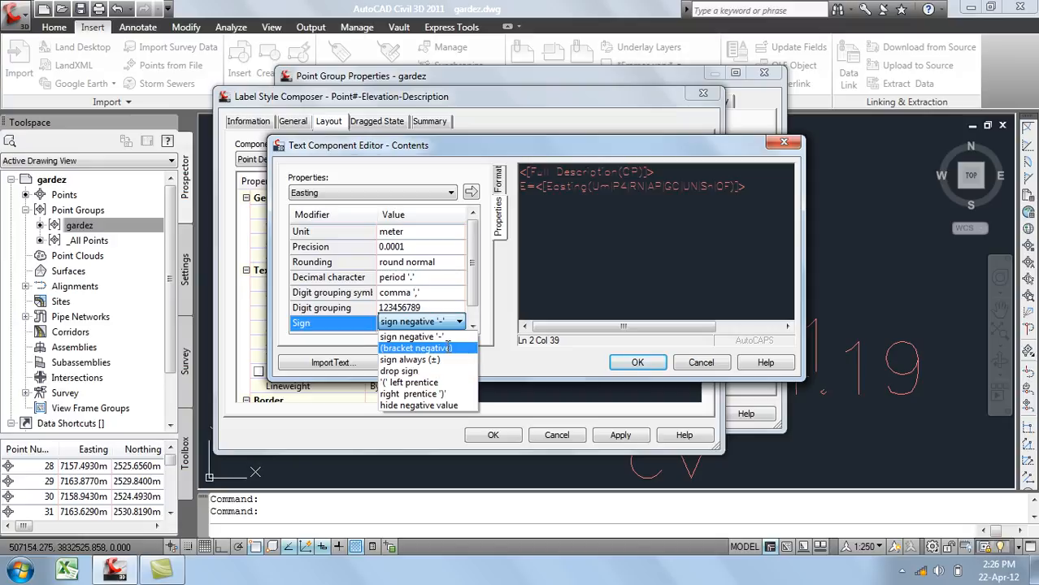
{"action": "left_click", "coordinate": [437, 325]}
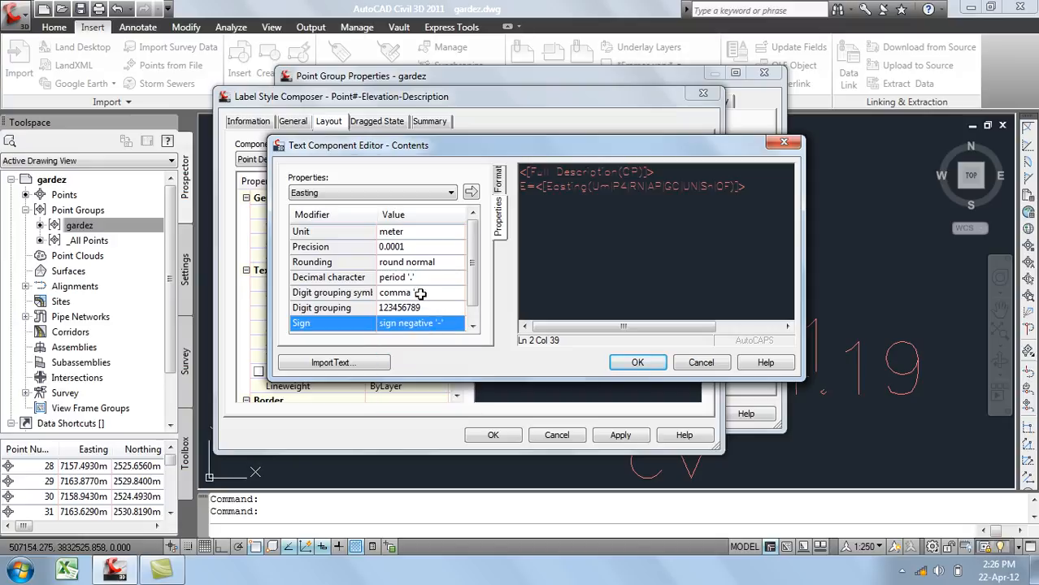
Select all the label contents text and try Center and Right justification, then return it to Left.
{"action": "left_click", "coordinate": [502, 180]}
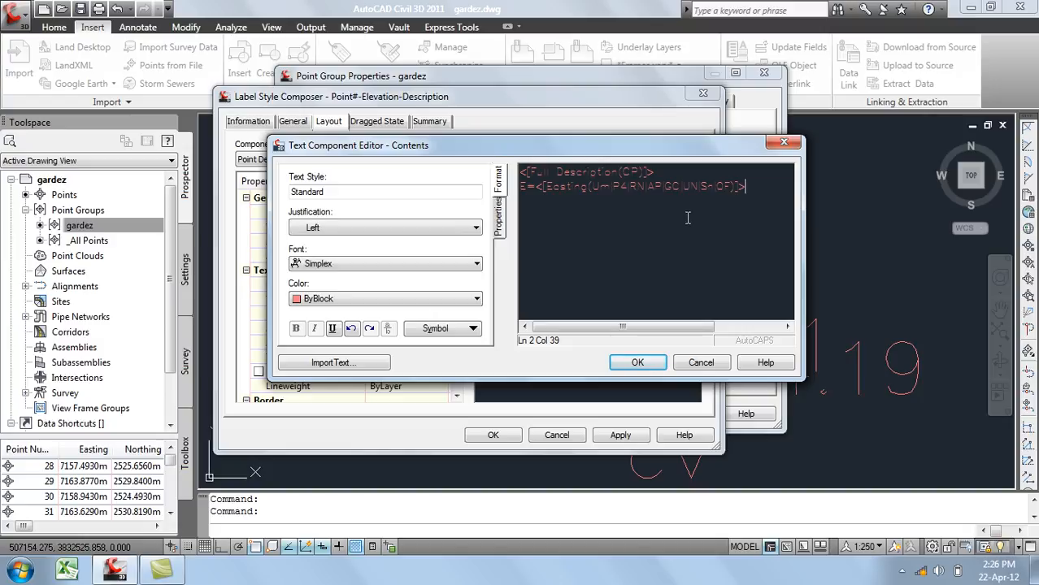
{"action": "key", "text": "ctrl+a"}
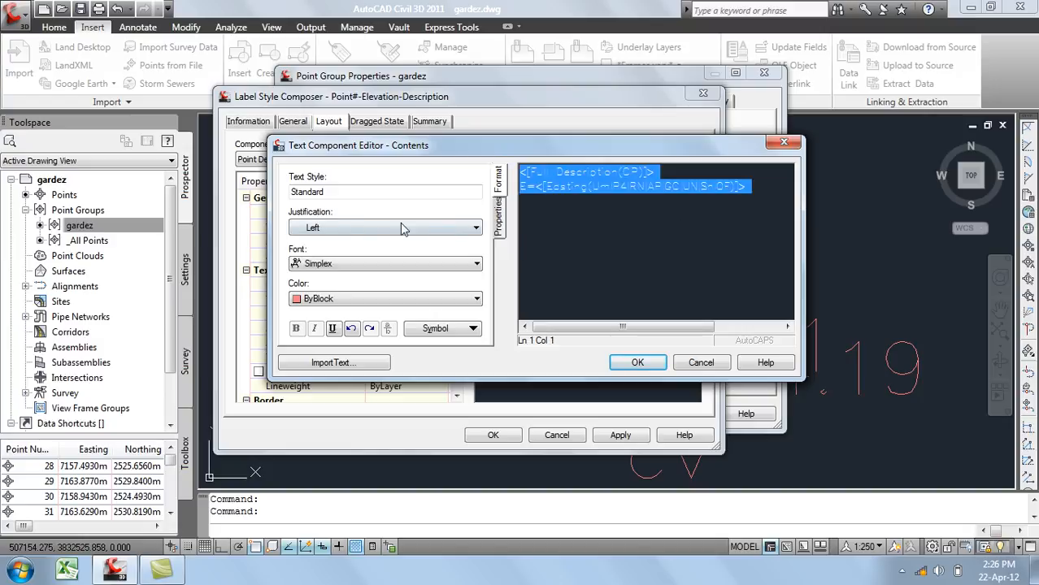
{"action": "left_click", "coordinate": [341, 230]}
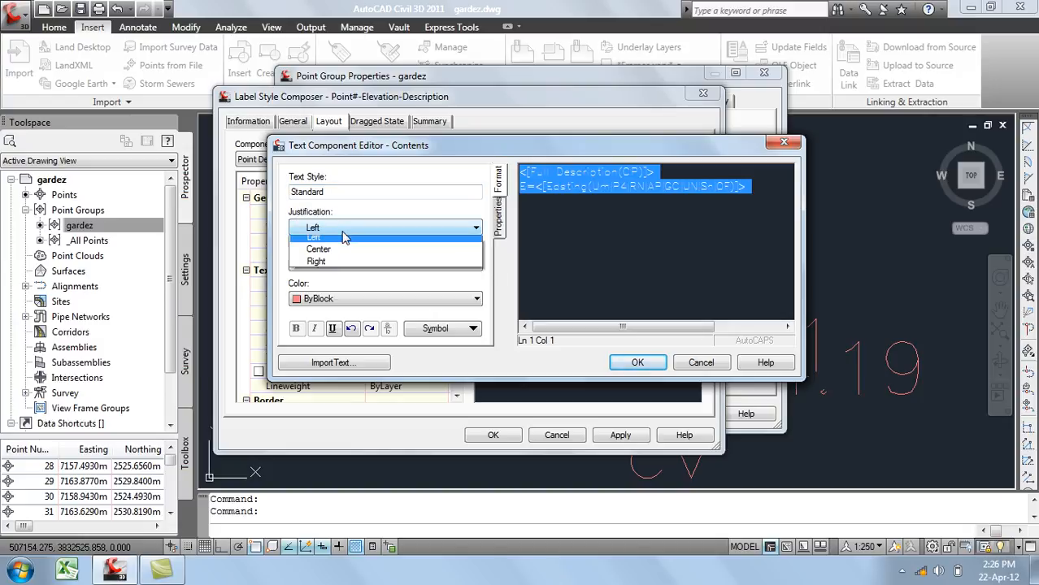
{"action": "left_click", "coordinate": [341, 250]}
{"action": "left_click", "coordinate": [363, 230]}
{"action": "left_click", "coordinate": [335, 267]}
{"action": "left_click", "coordinate": [379, 234]}
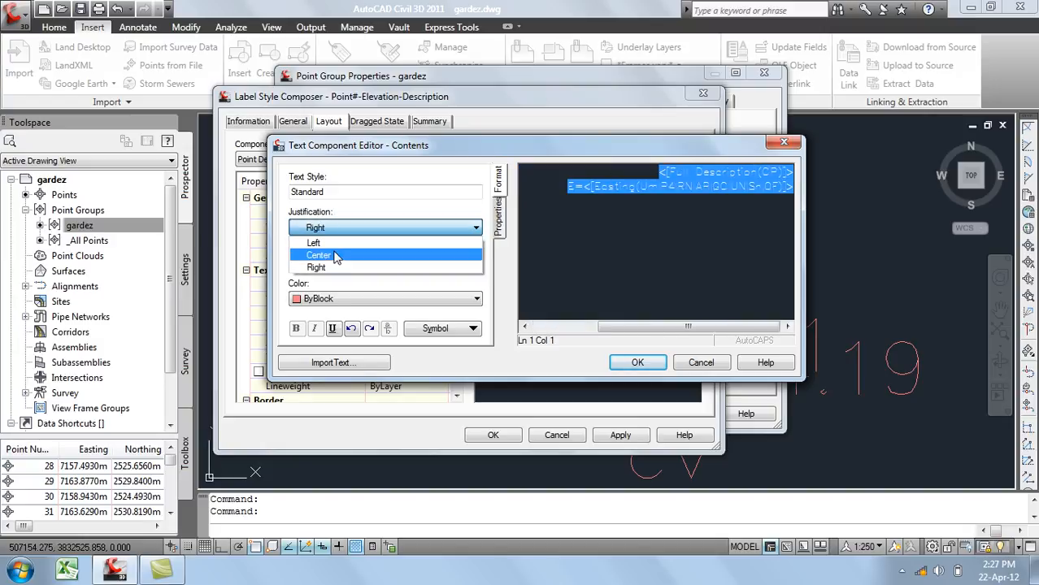
{"action": "left_click", "coordinate": [332, 237]}
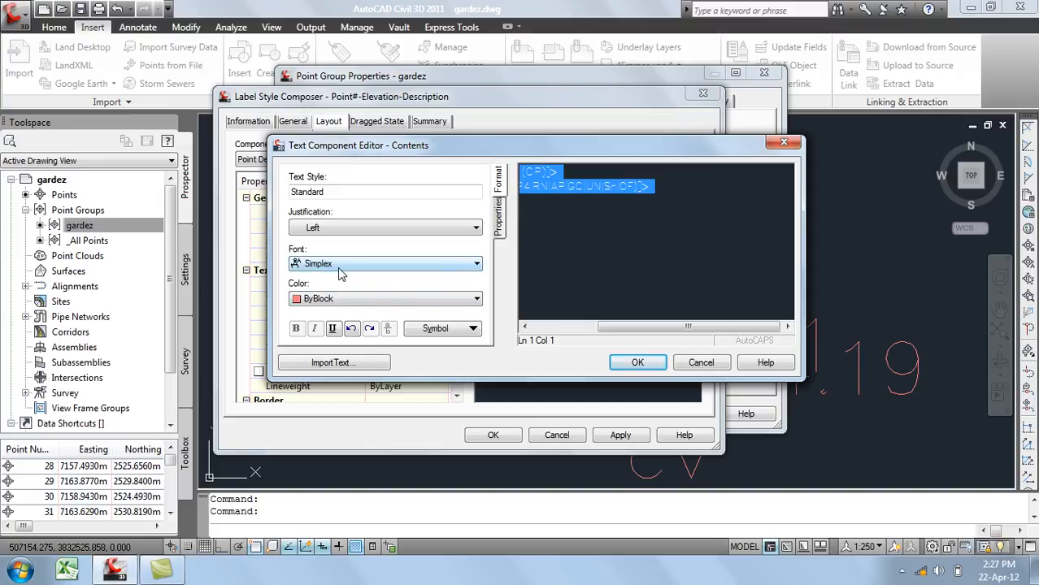
Set all the contents text to the Times New Roman font in Green and accept the edited contents.
{"action": "left_click", "coordinate": [340, 269]}
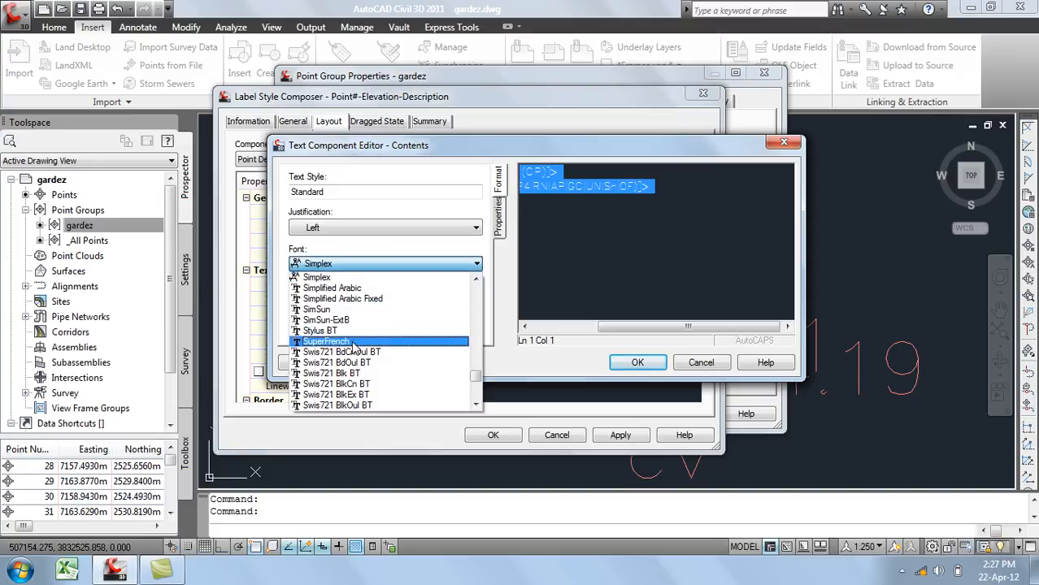
{"action": "key", "text": "t"}
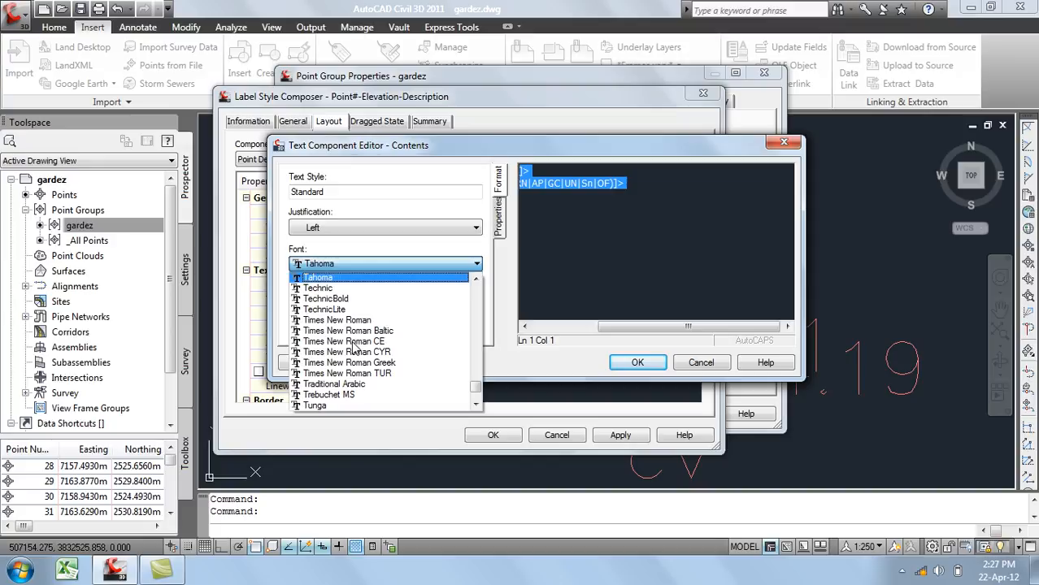
{"action": "left_click", "coordinate": [370, 320]}
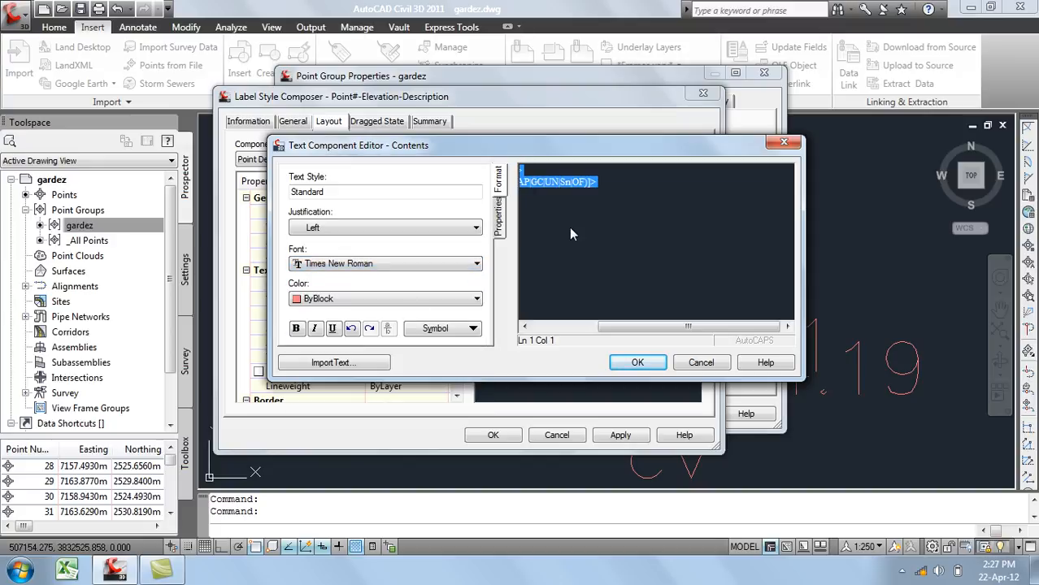
{"action": "left_click", "coordinate": [423, 301]}
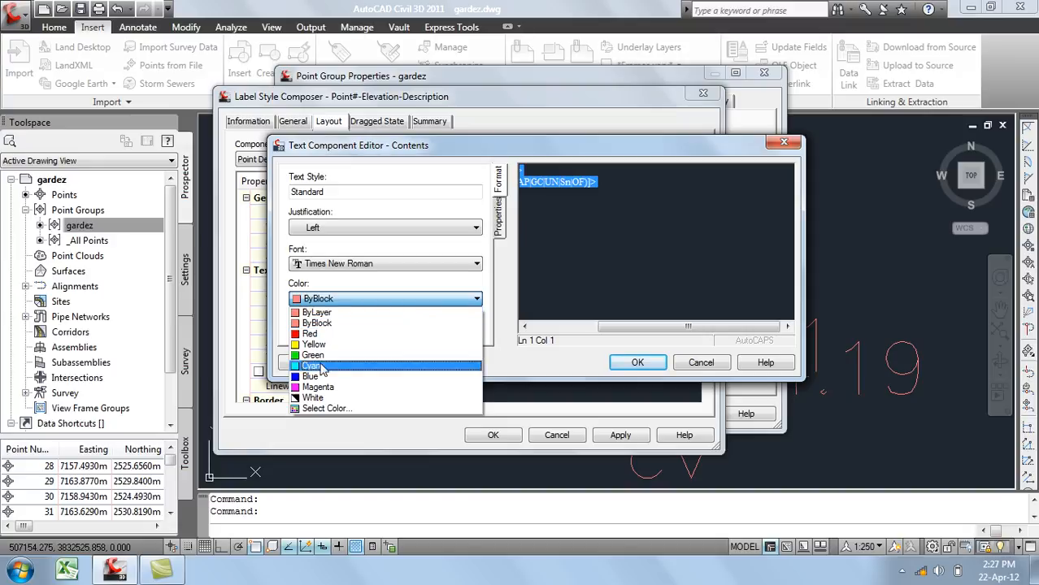
{"action": "left_click", "coordinate": [382, 355]}
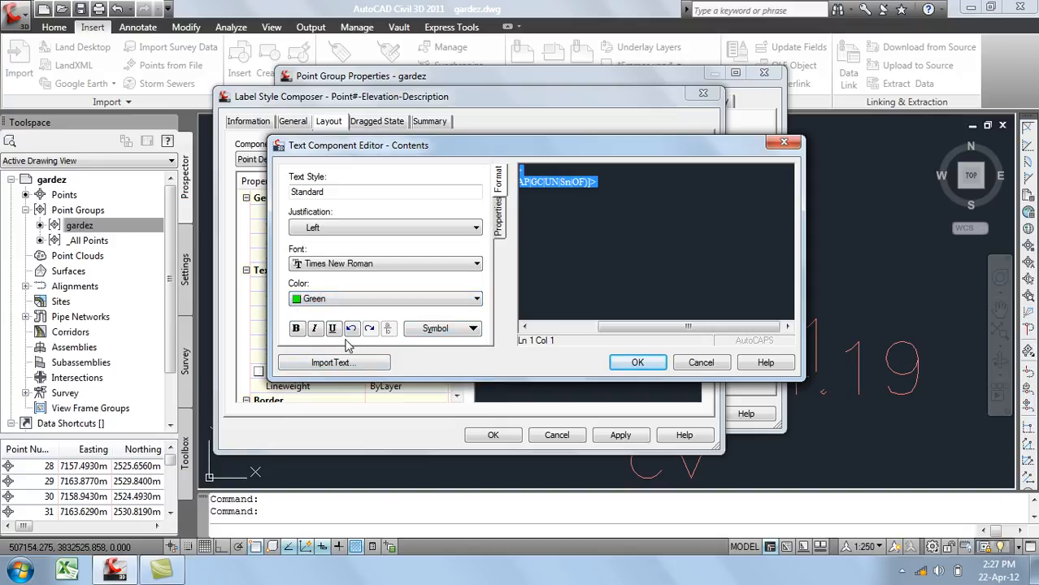
{"action": "left_click", "coordinate": [639, 362]}
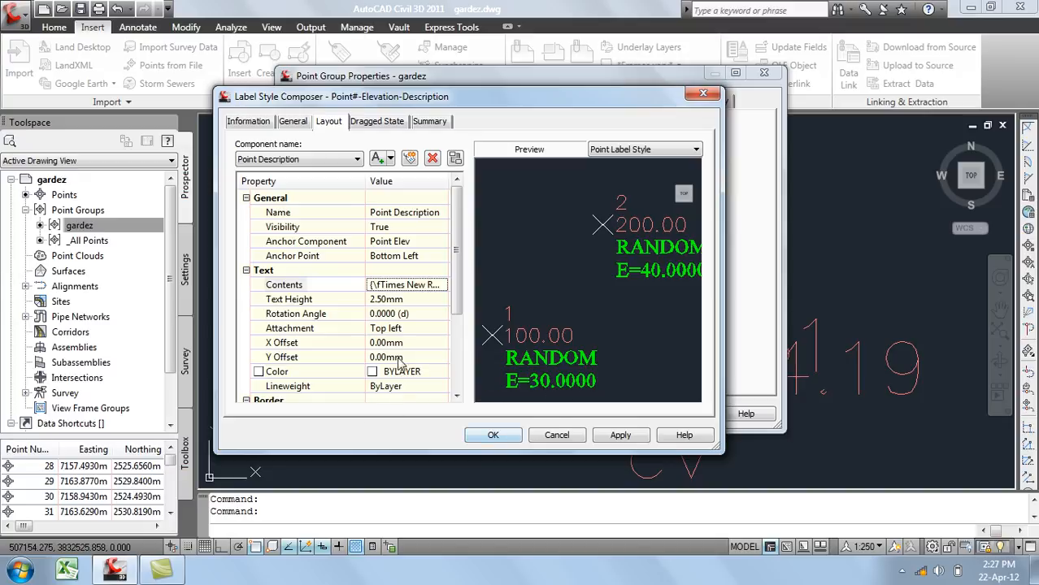
Set the Point Description component's text height to 1 mm and its rotation angle to 45 degrees.
{"action": "left_click", "coordinate": [413, 302]}
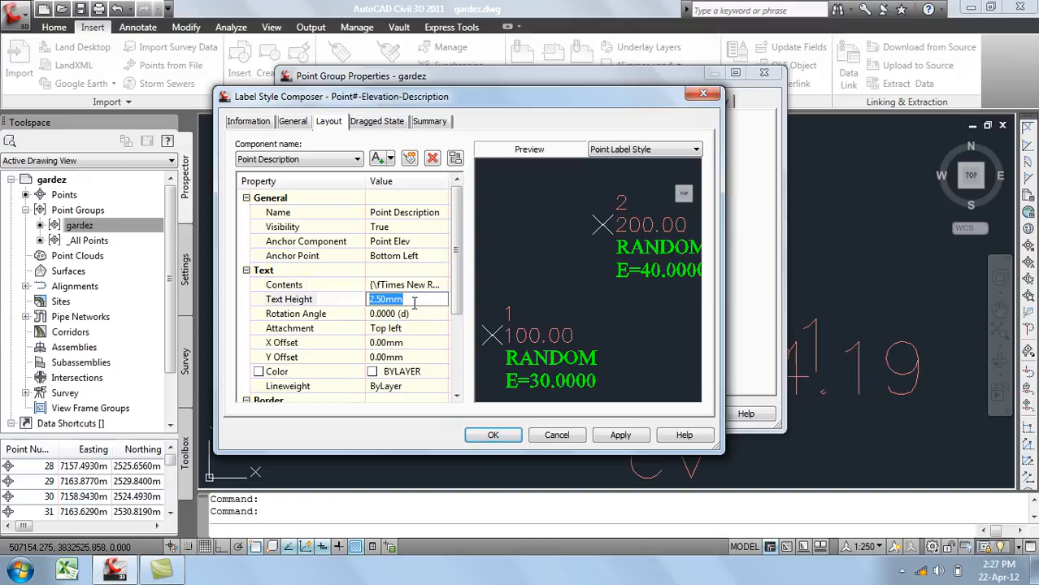
{"action": "type", "text": "1"}
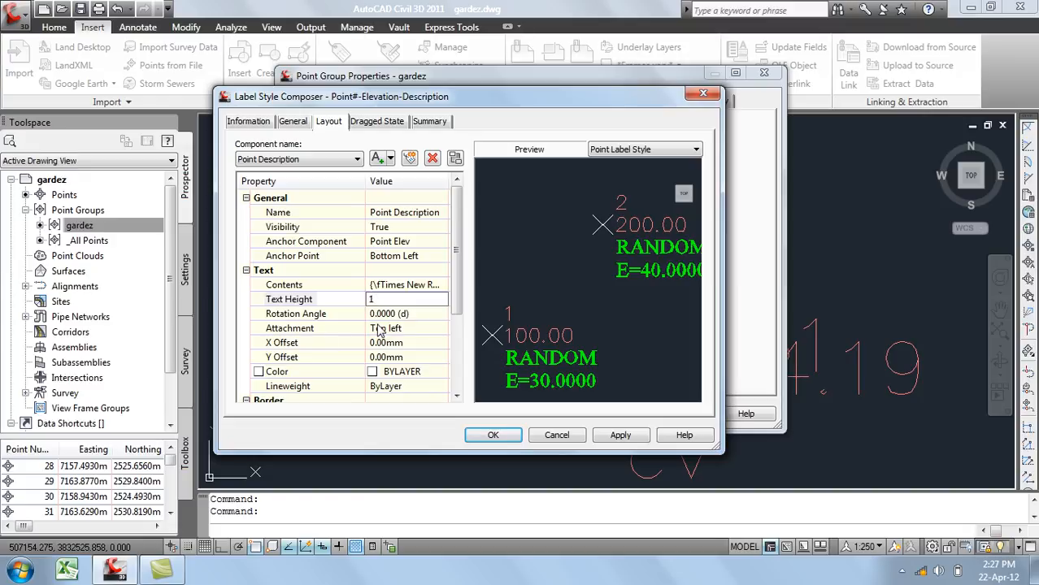
{"action": "left_click", "coordinate": [420, 315]}
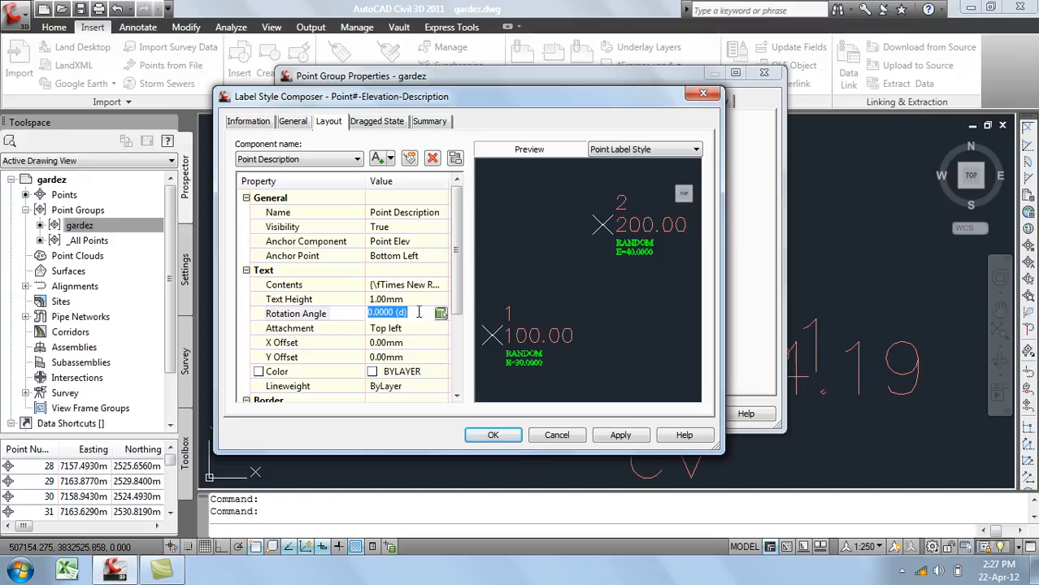
{"action": "type", "text": "45"}
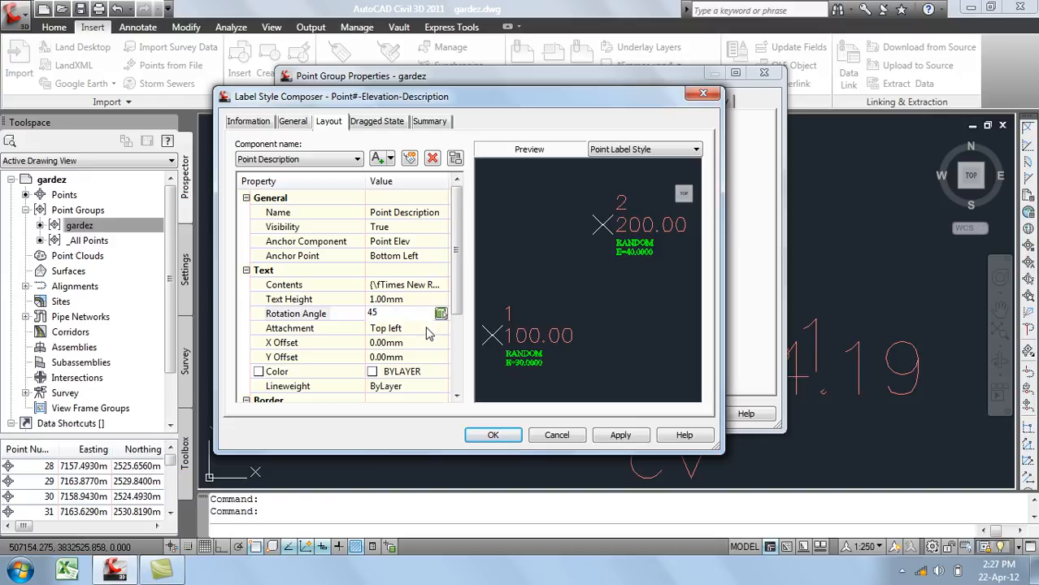
{"action": "left_click", "coordinate": [429, 328]}
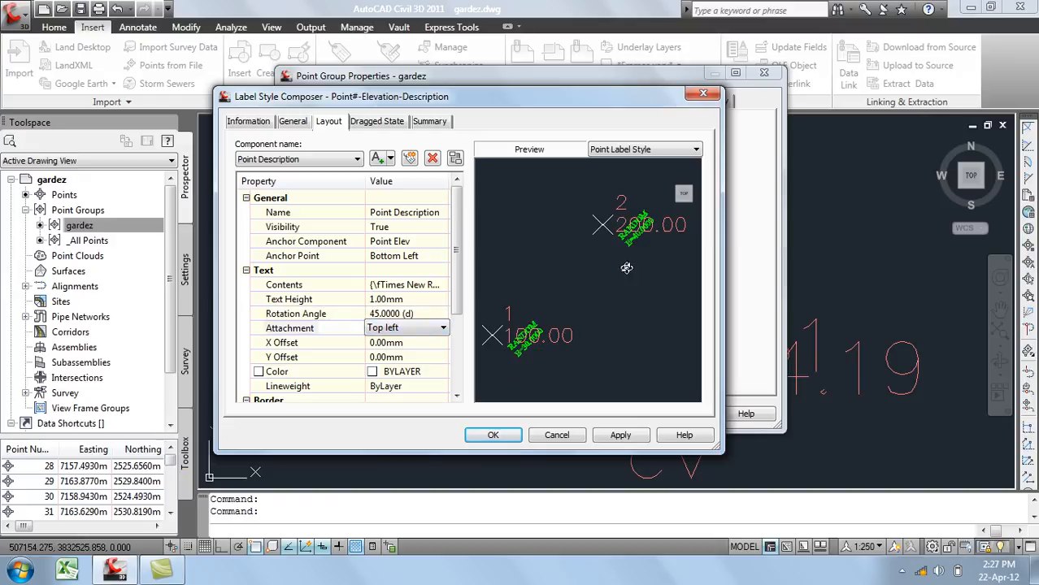